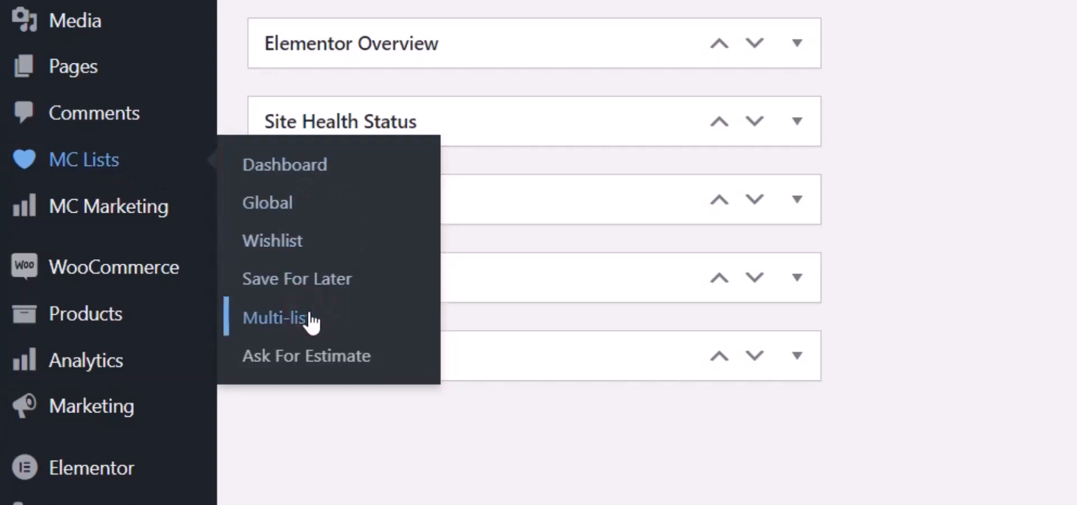
Step: Open the MC Lists Multi-list settings and view the CODE-ONE Hoodie's list popup in the shop, closing it when done
click(310, 317)
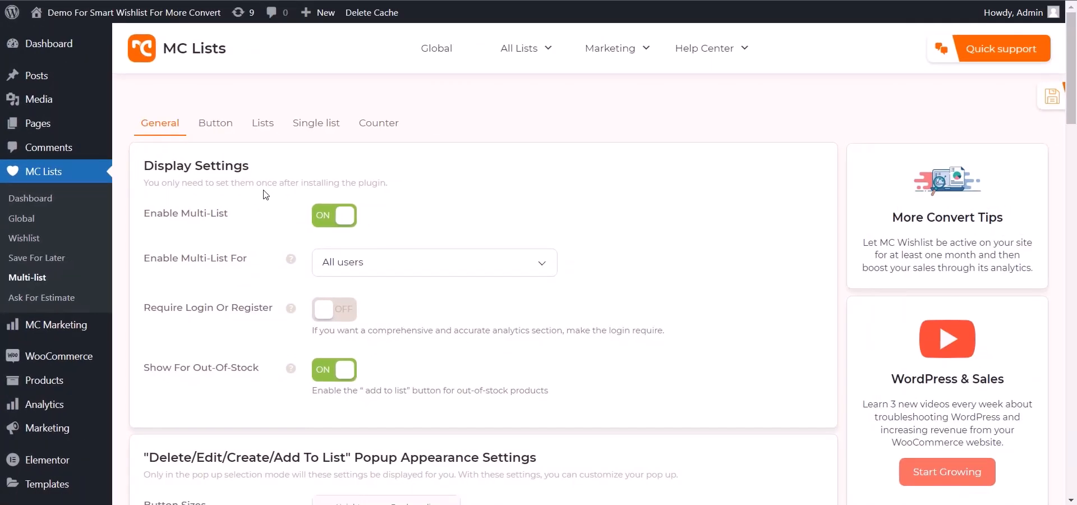
scroll(265, 195, down, 6)
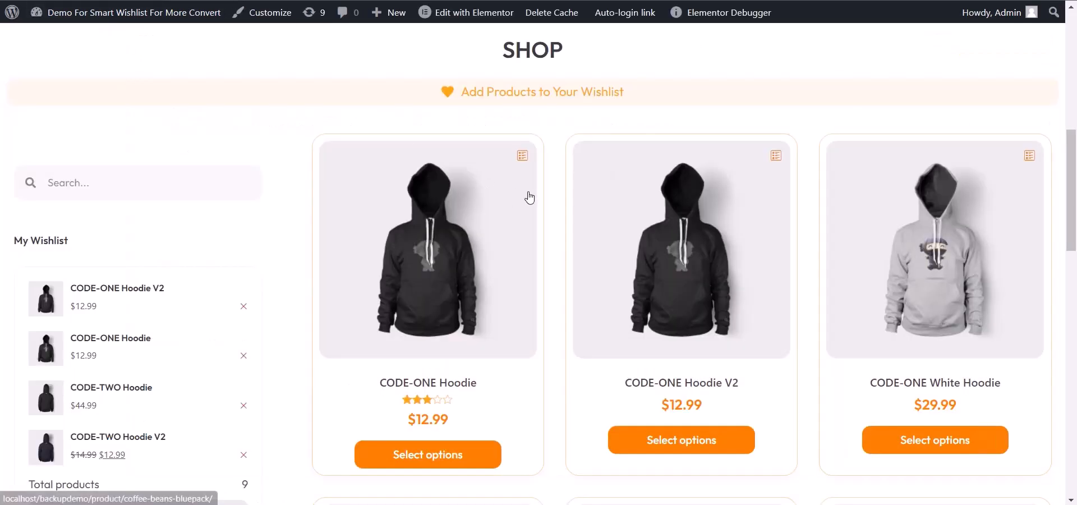
click(520, 157)
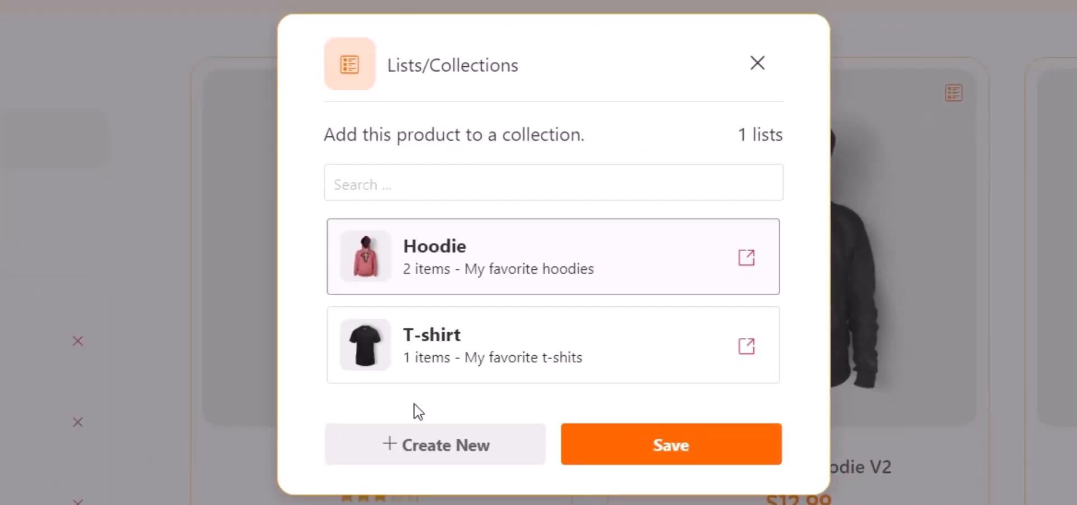
click(755, 62)
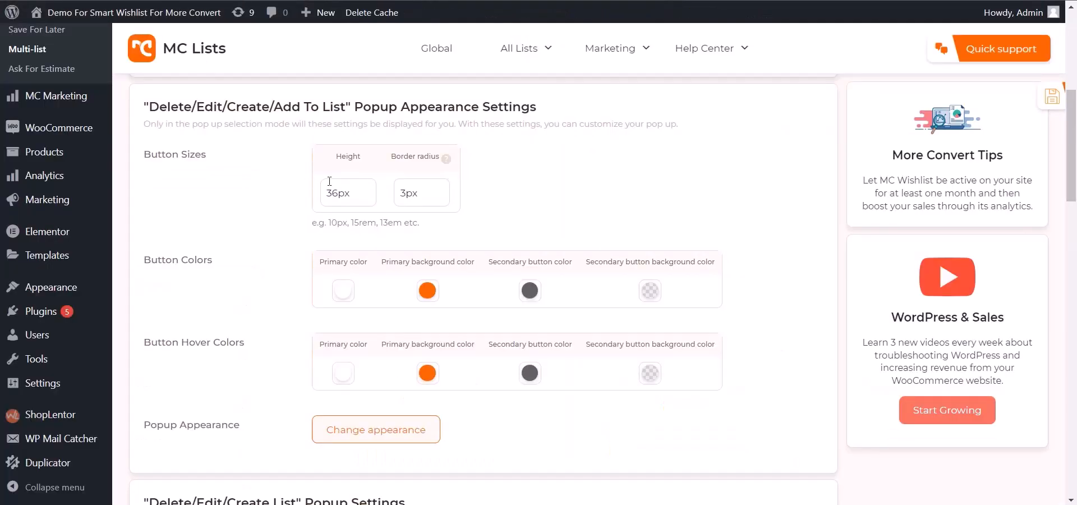
Step: Set the popup button height to 40px and border radius to 5px, and save the settings
drag(206, 155, 143, 154)
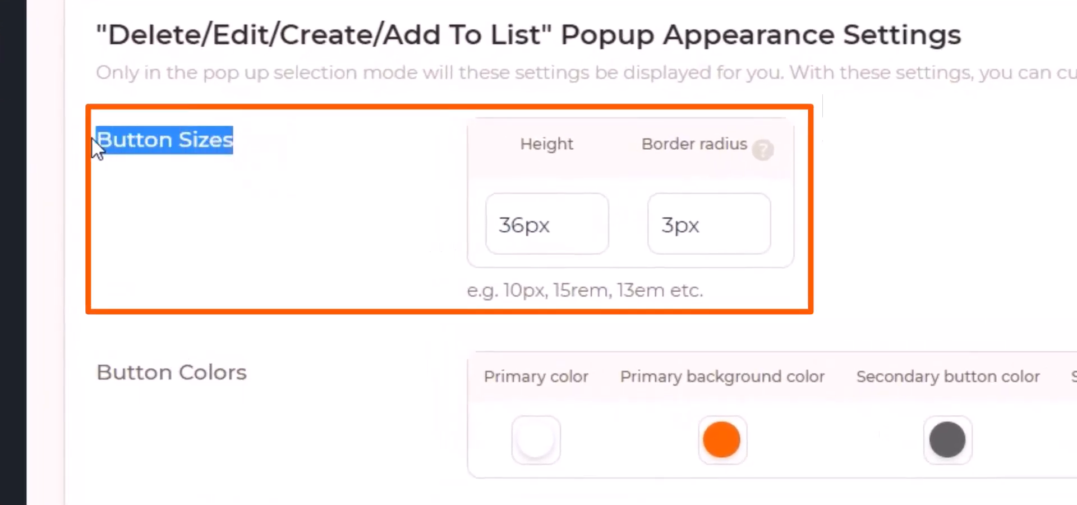
click(163, 170)
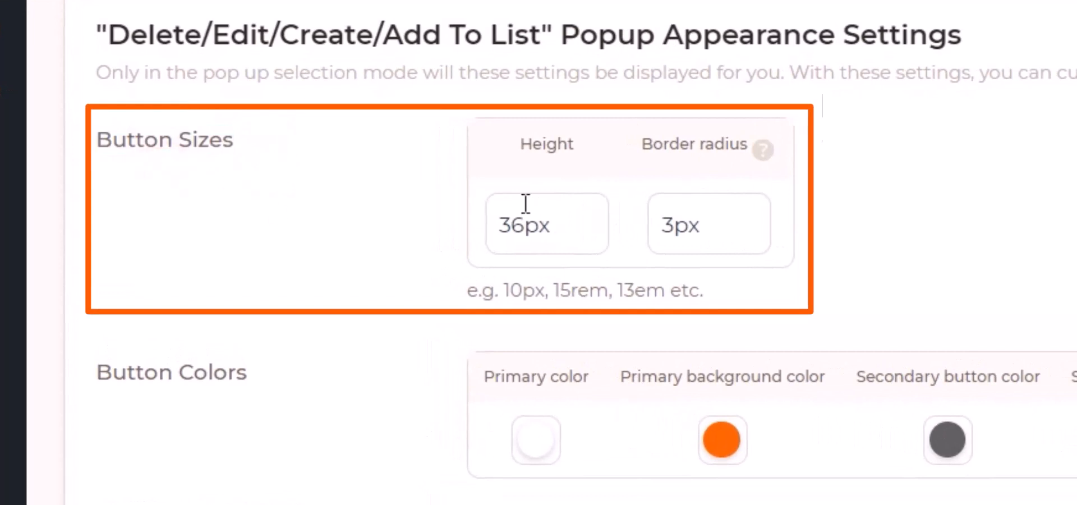
drag(522, 222, 468, 228)
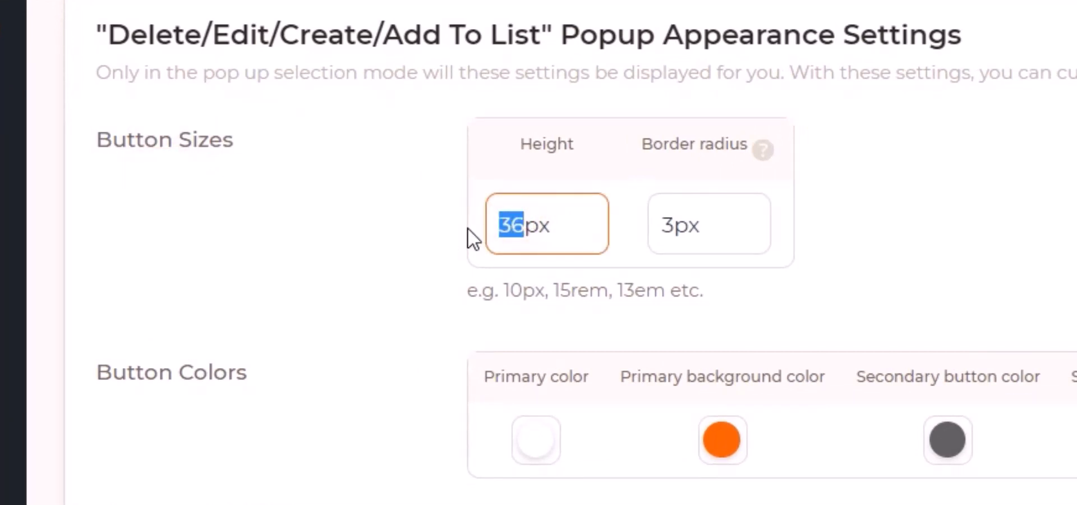
text(40)
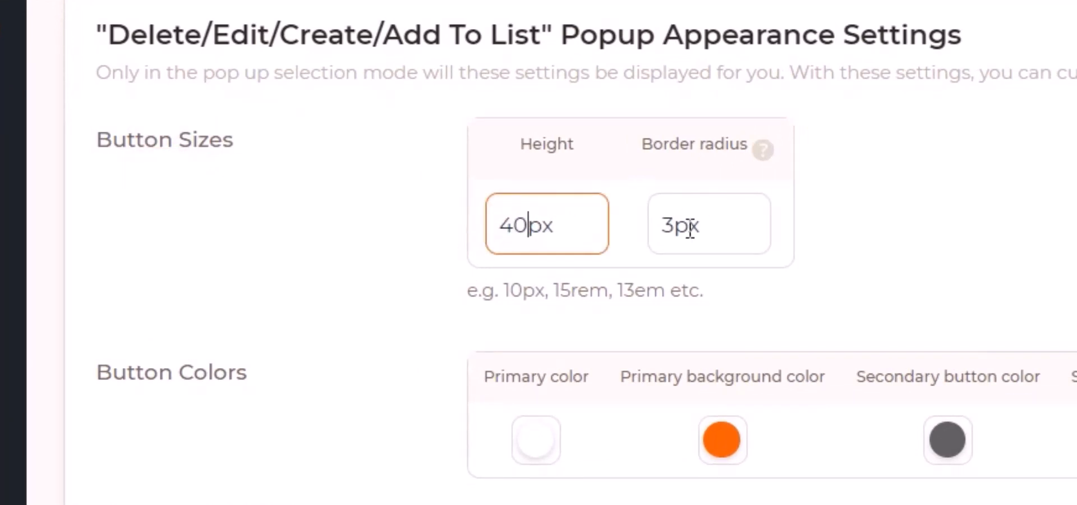
click(679, 226)
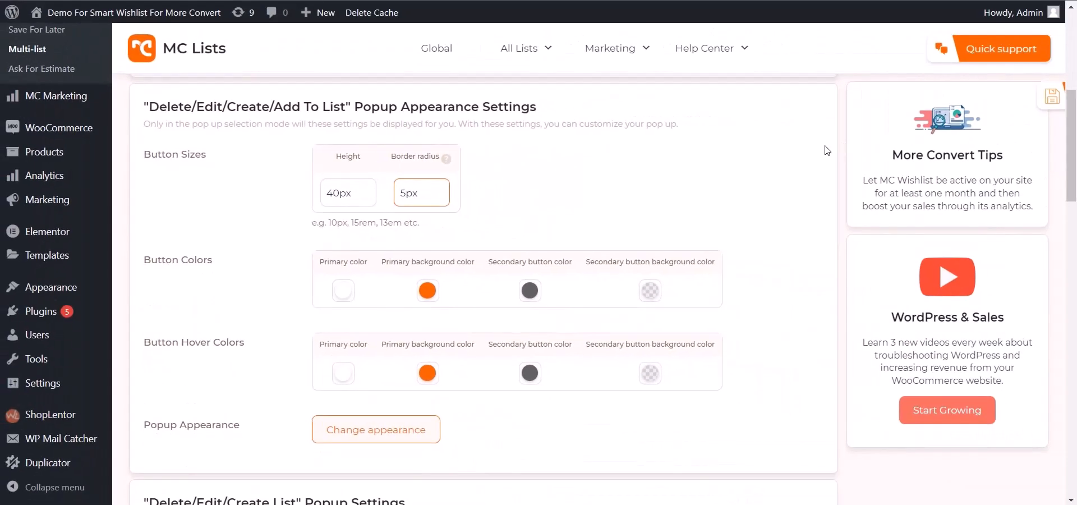
click(1045, 98)
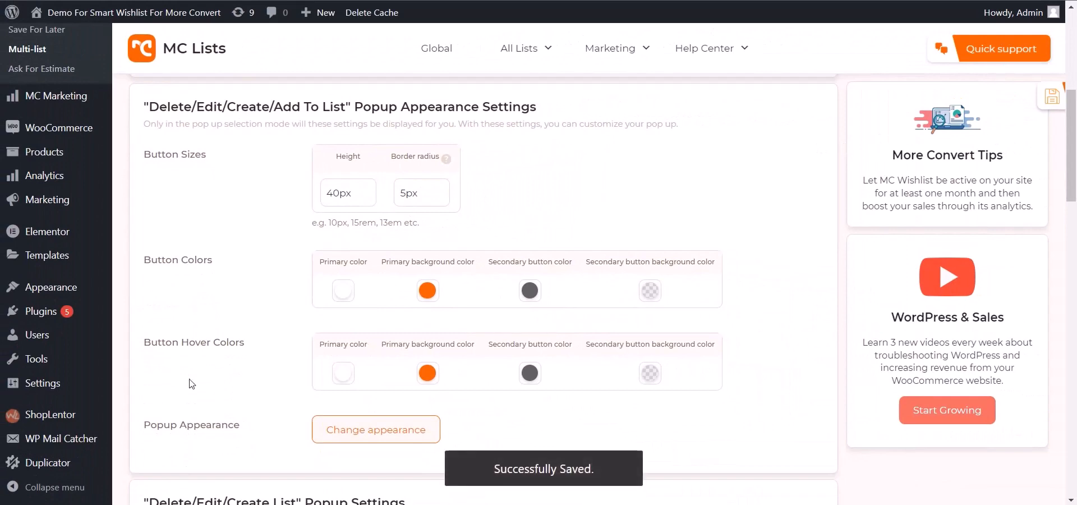
Step: Collapse the admin menu and reload the shop to check the button sizes in the CODE-ONE Hoodie's list popup
click(25, 488)
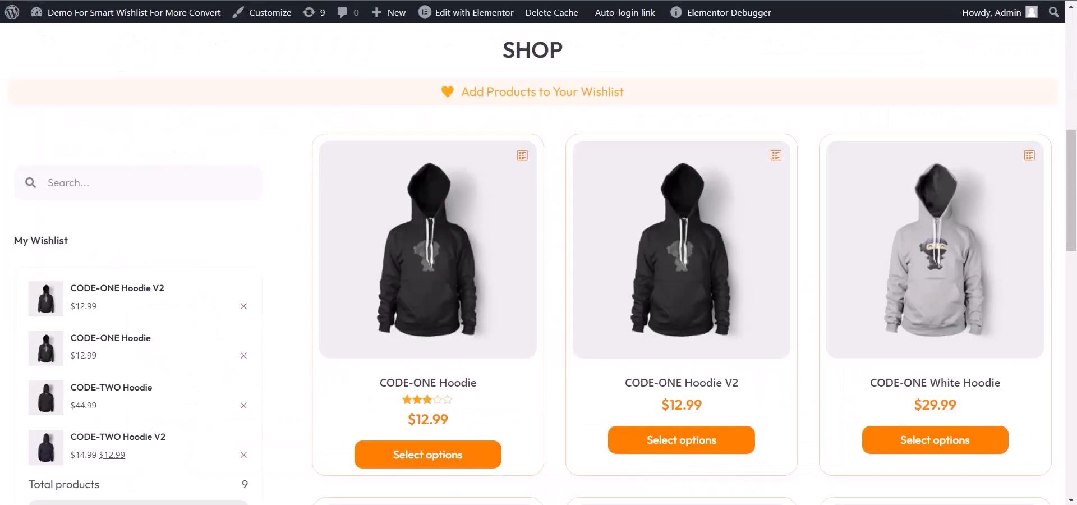
key(F5)
click(523, 158)
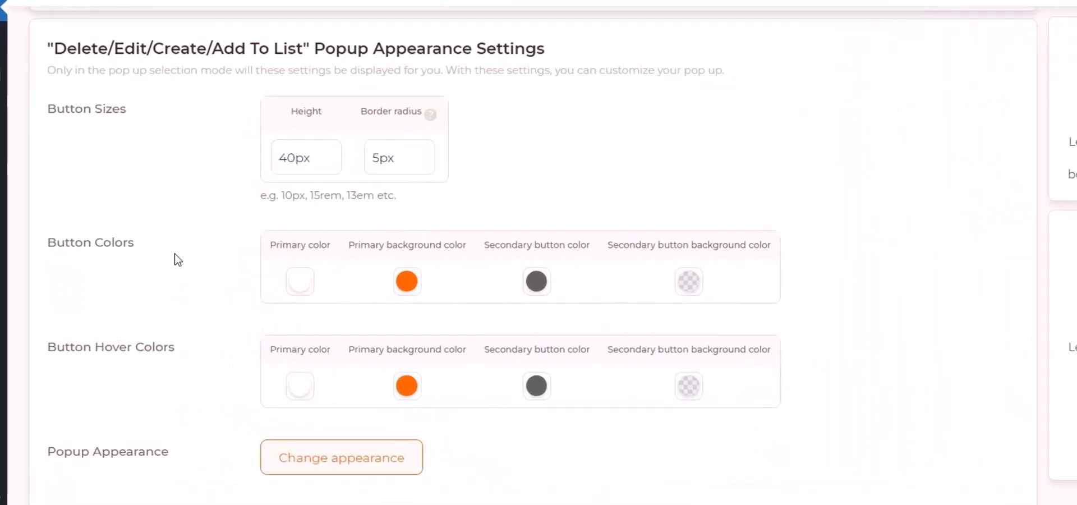
Step: Set the primary background color under Button Colors to #FF7800, copied from the Notepad note
drag(157, 225, 45, 209)
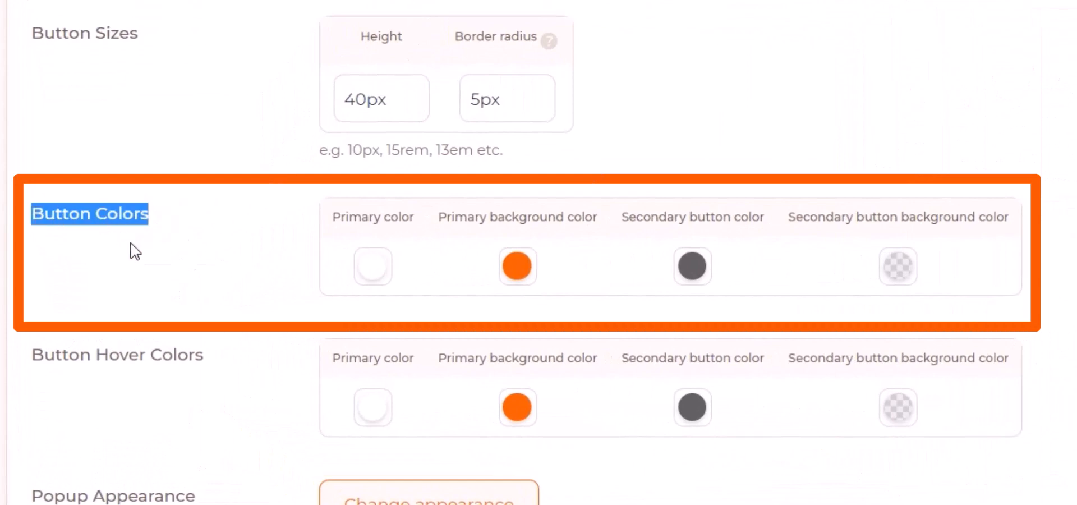
click(164, 259)
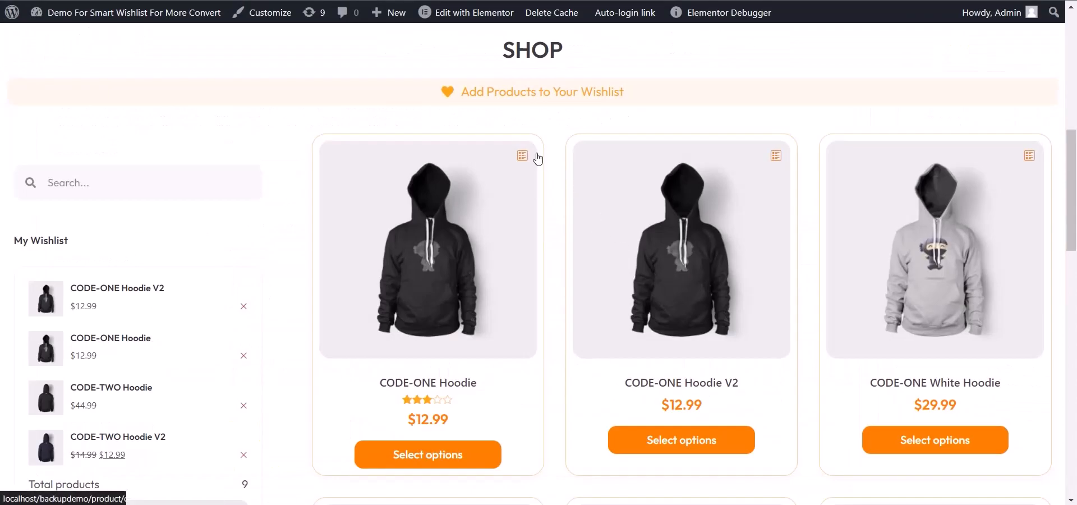
click(536, 158)
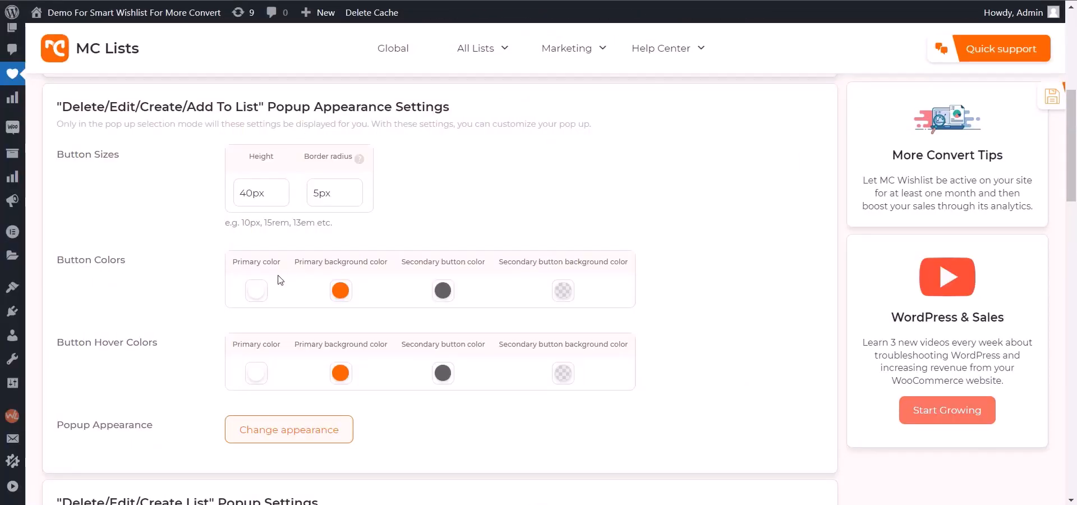
click(257, 290)
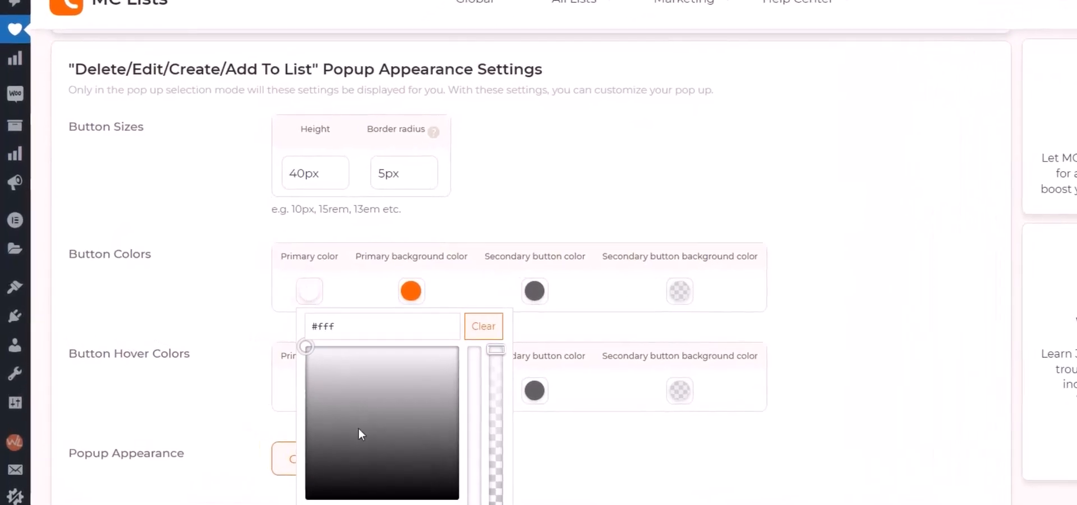
click(374, 297)
key(alt+Tab)
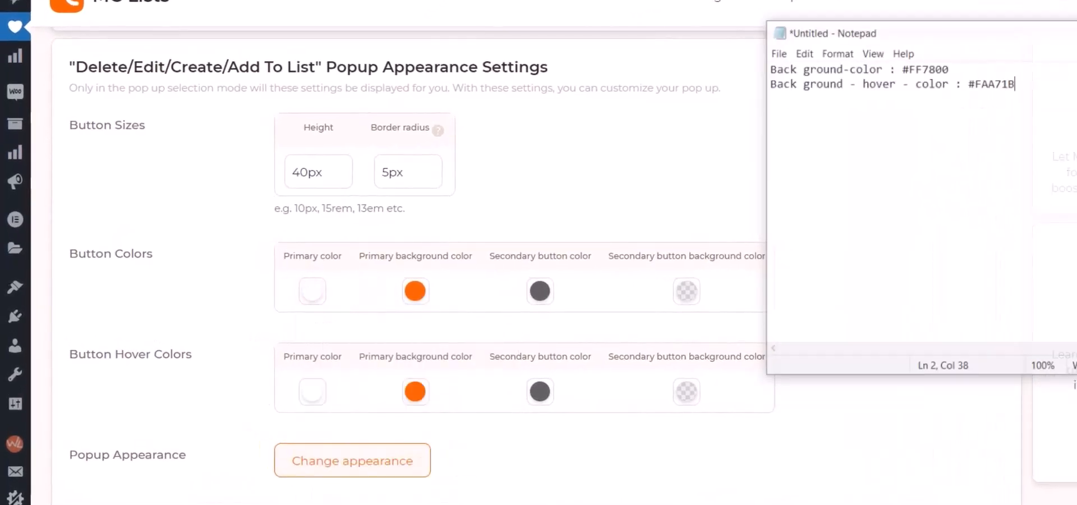
drag(969, 48, 907, 56)
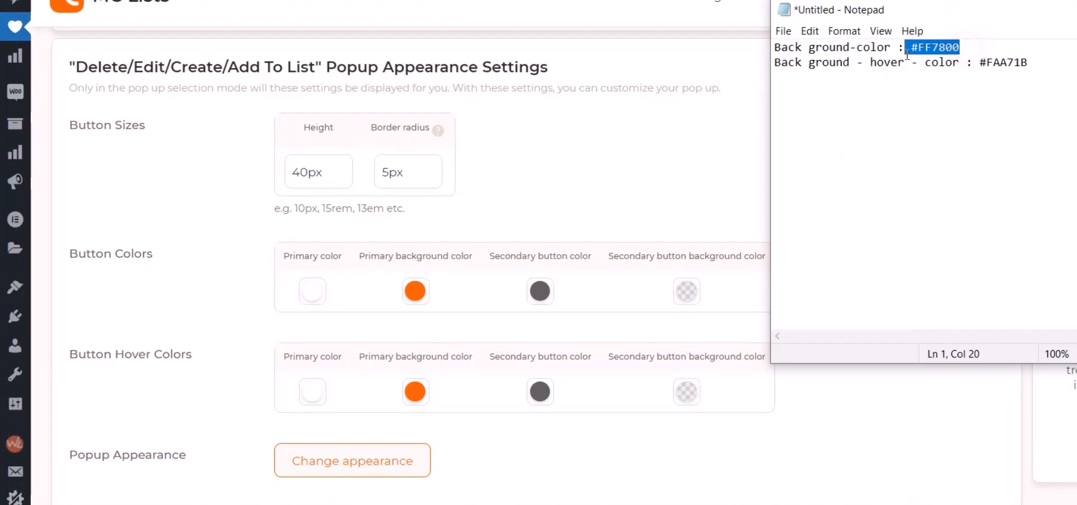
click(414, 294)
click(469, 297)
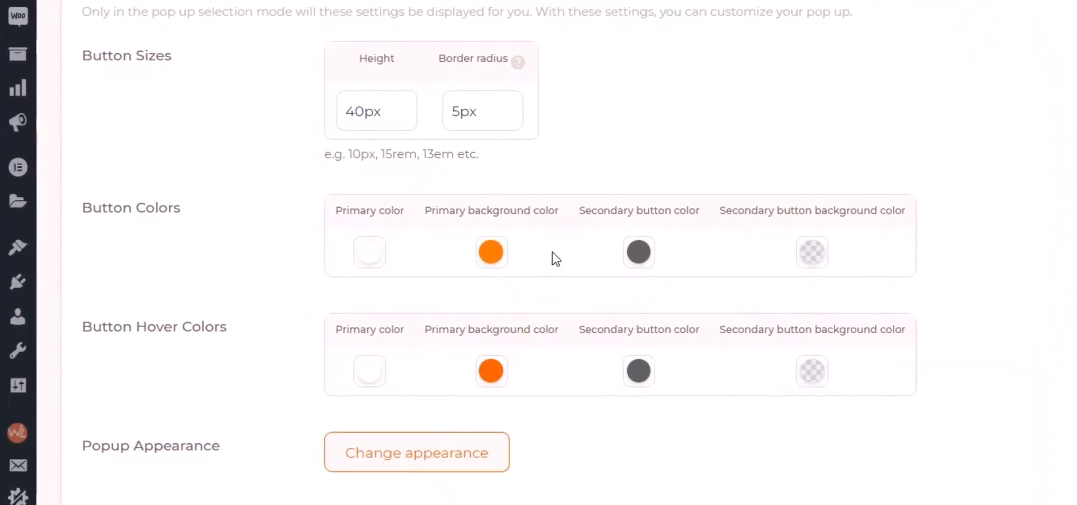
Step: Under Button Colors, make the secondary button color near black and its background a darker translucent gray, and save the settings
click(640, 252)
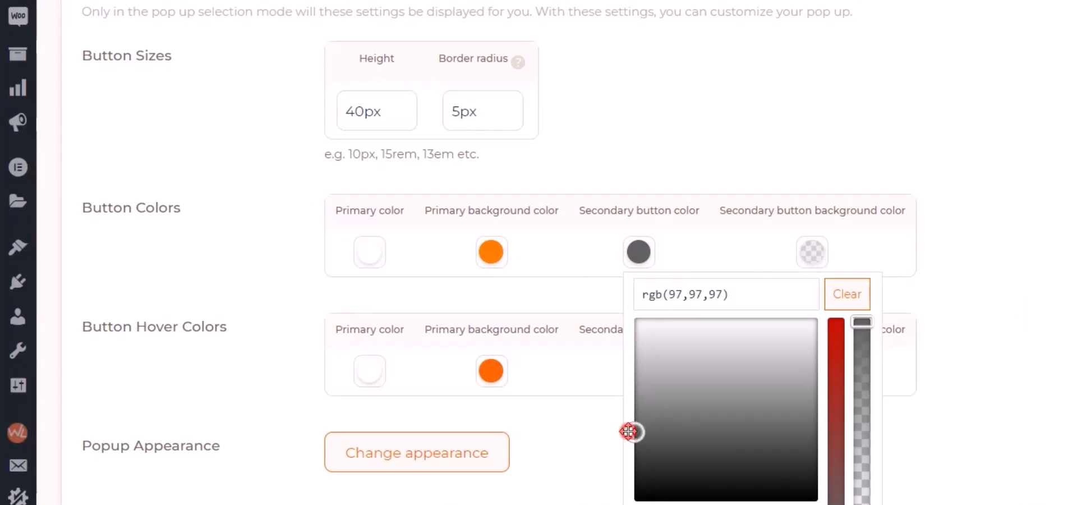
drag(629, 431, 599, 495)
click(812, 252)
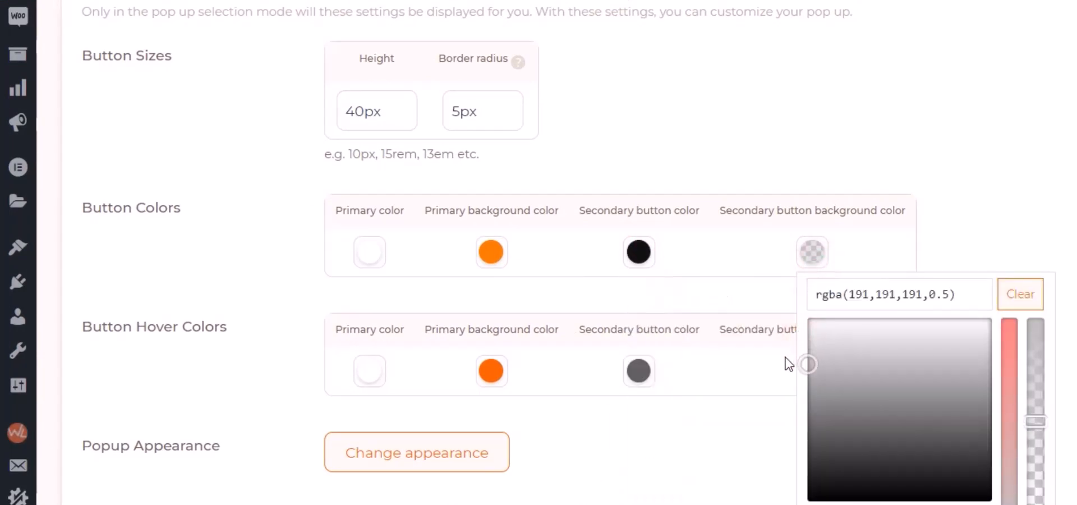
drag(790, 364, 779, 376)
click(969, 255)
click(1045, 100)
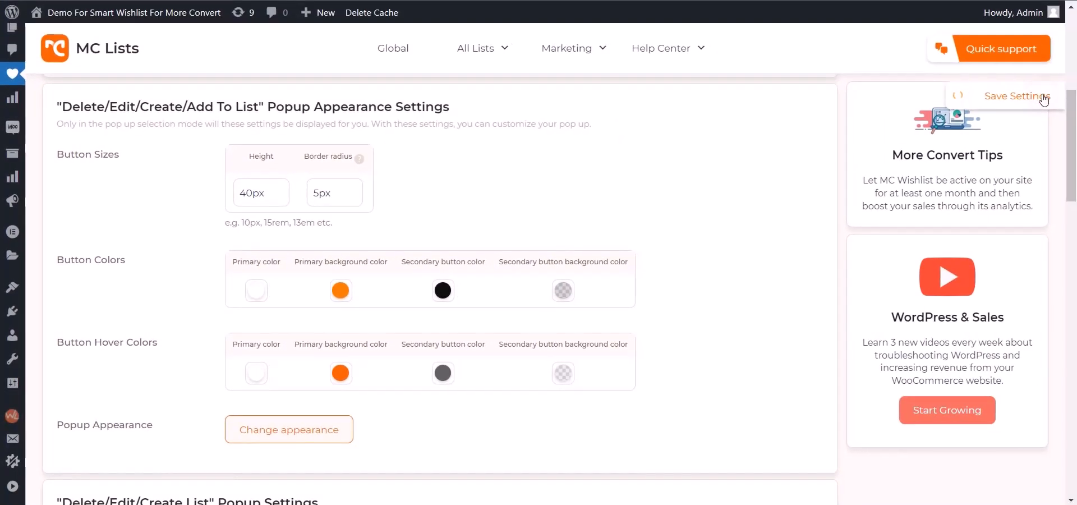
Step: Reload the shop page and check the normal button colors in the CODE-ONE Hoodie's list popup
key(ctrl+Tab)
key(F5)
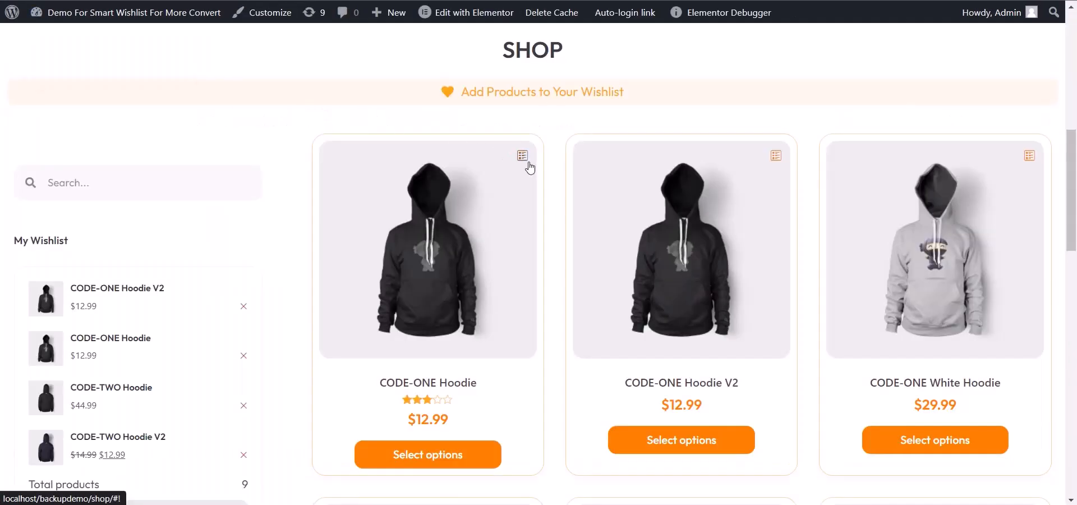
click(527, 161)
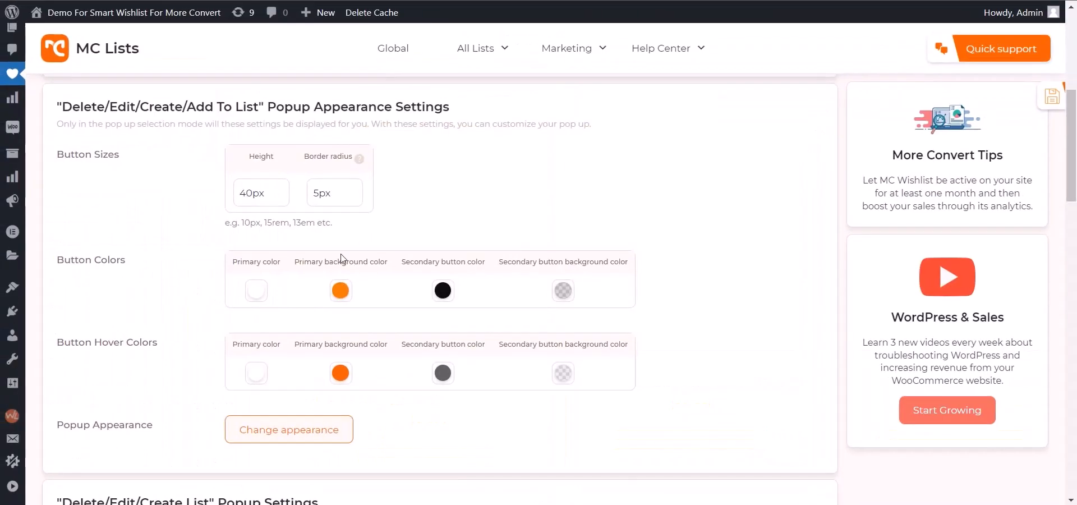
Step: Set the primary background color under Button Hover Colors to #FAA71B from the Notepad note
drag(158, 343, 67, 349)
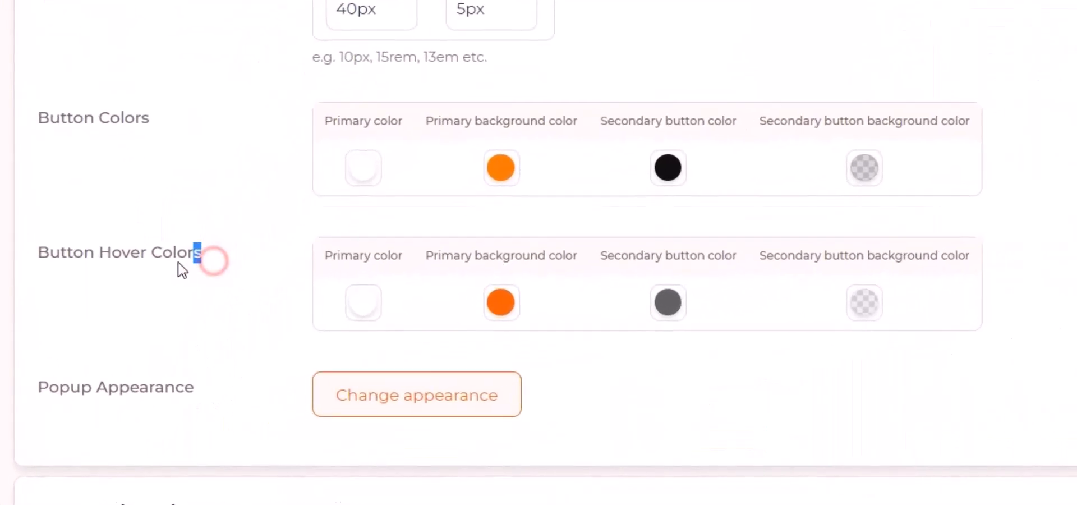
drag(50, 268, 39, 267)
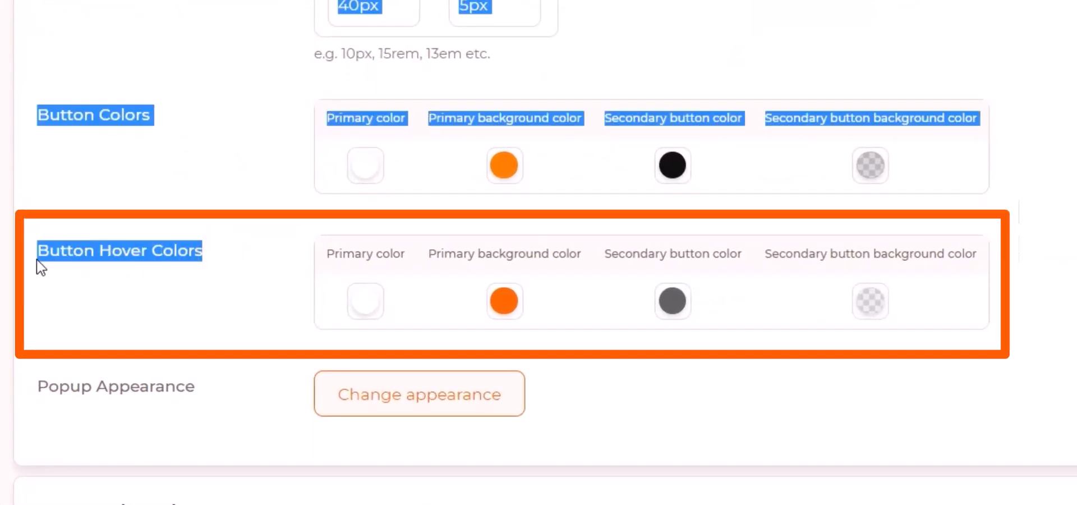
click(132, 194)
scroll(314, 230, down, 4)
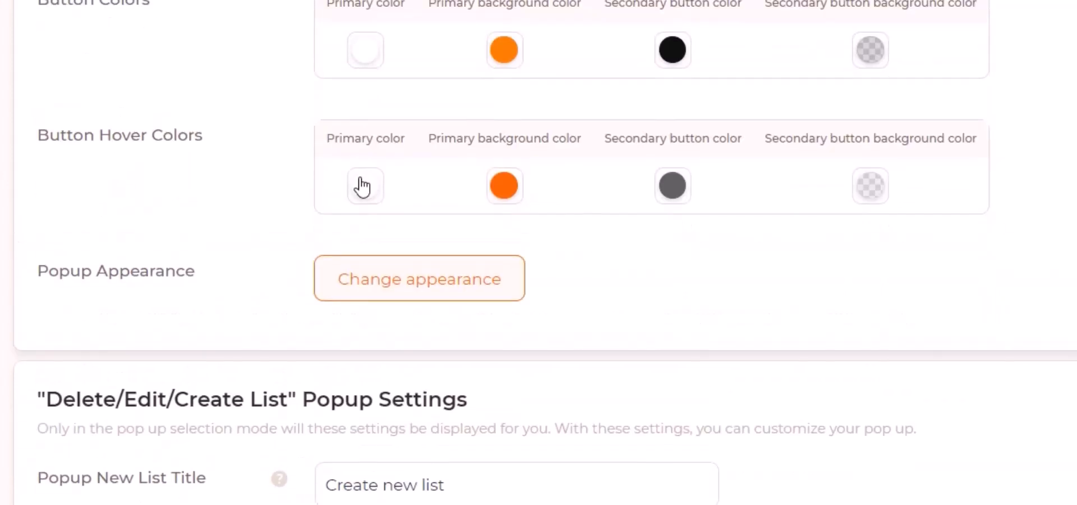
click(362, 187)
click(397, 492)
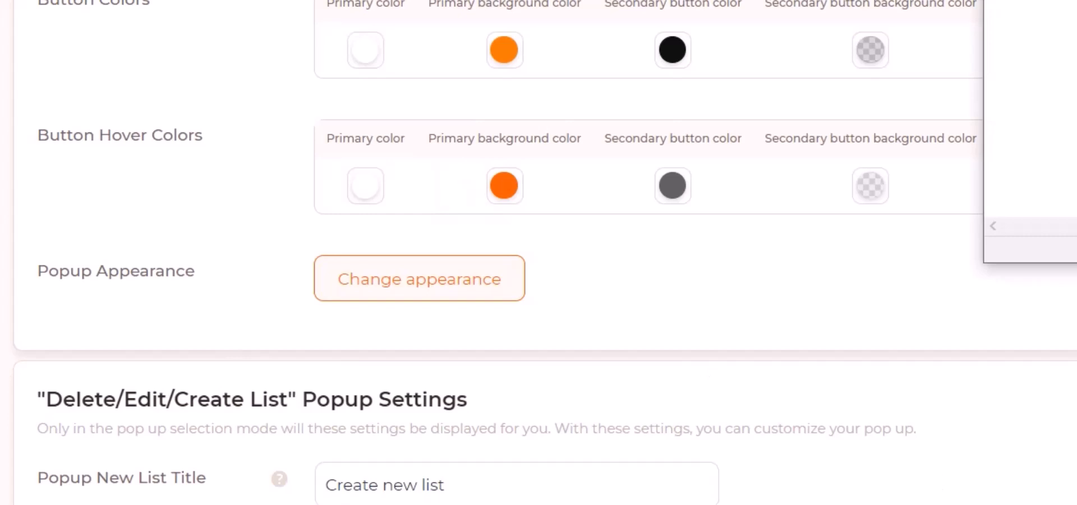
click(511, 178)
triple_click(572, 224)
text(#FAA71B)
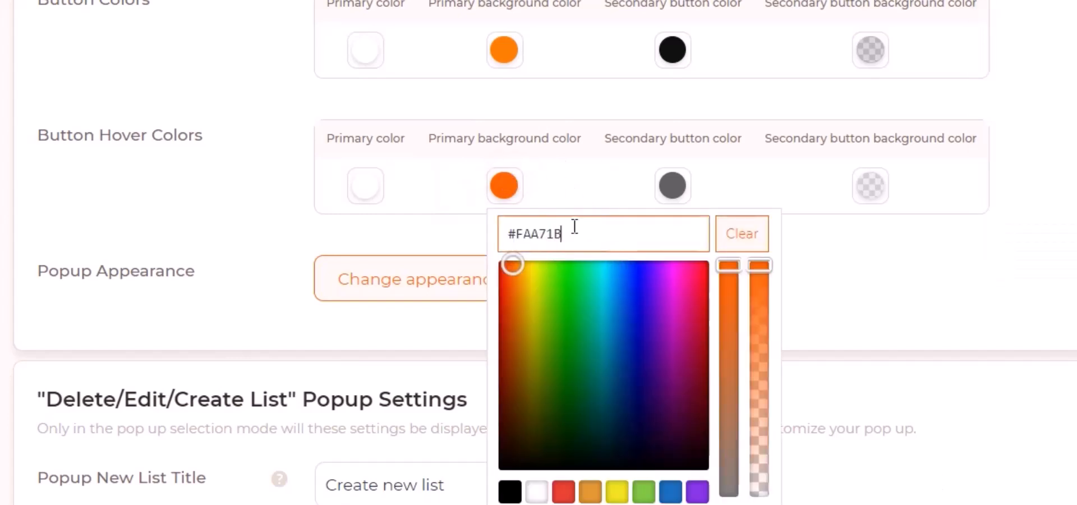
click(602, 199)
Step: Under Button Hover Colors, make the secondary button color light gray and its background a dark translucent gray, and save the settings
click(676, 190)
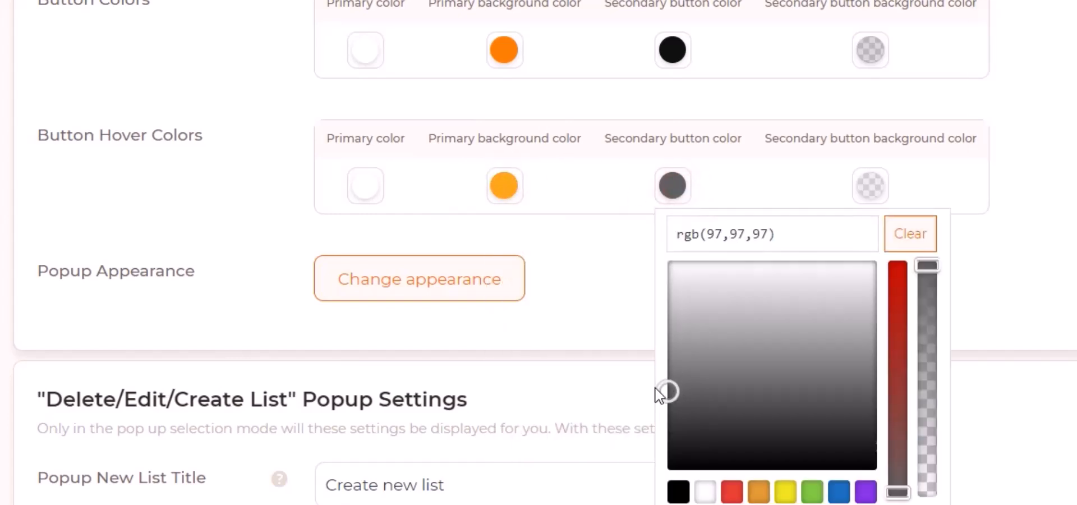
drag(662, 385, 618, 325)
click(618, 325)
click(867, 181)
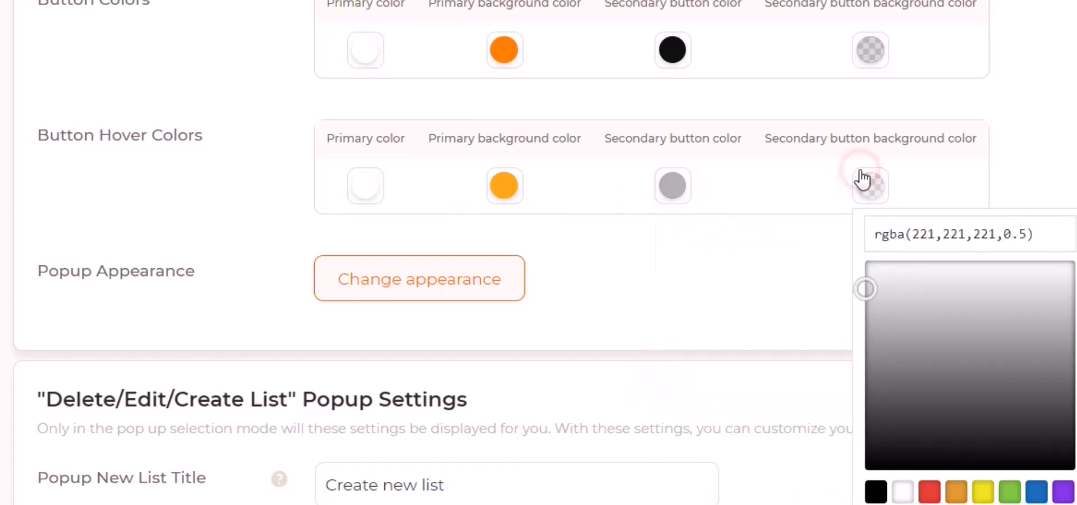
drag(854, 293, 721, 440)
click(720, 256)
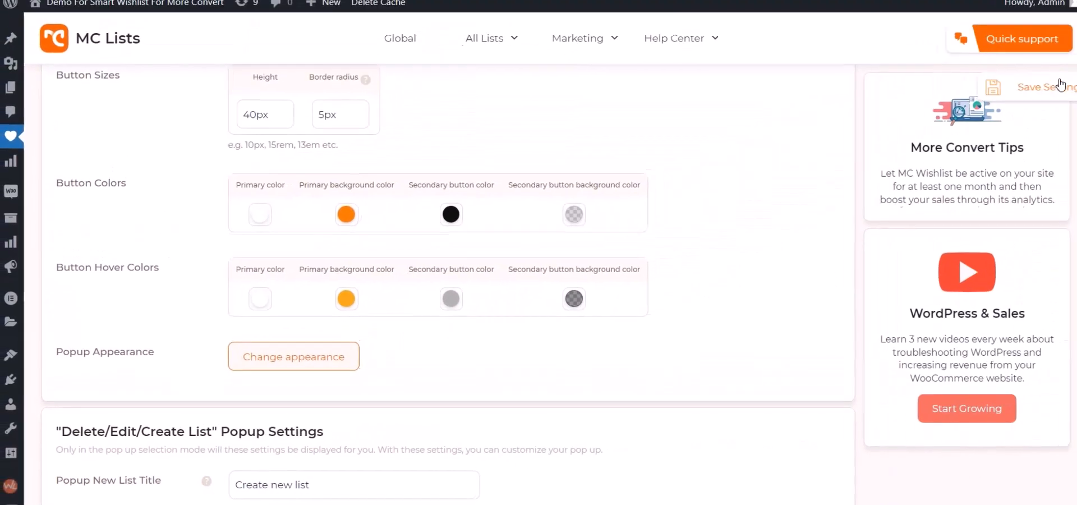
click(1060, 85)
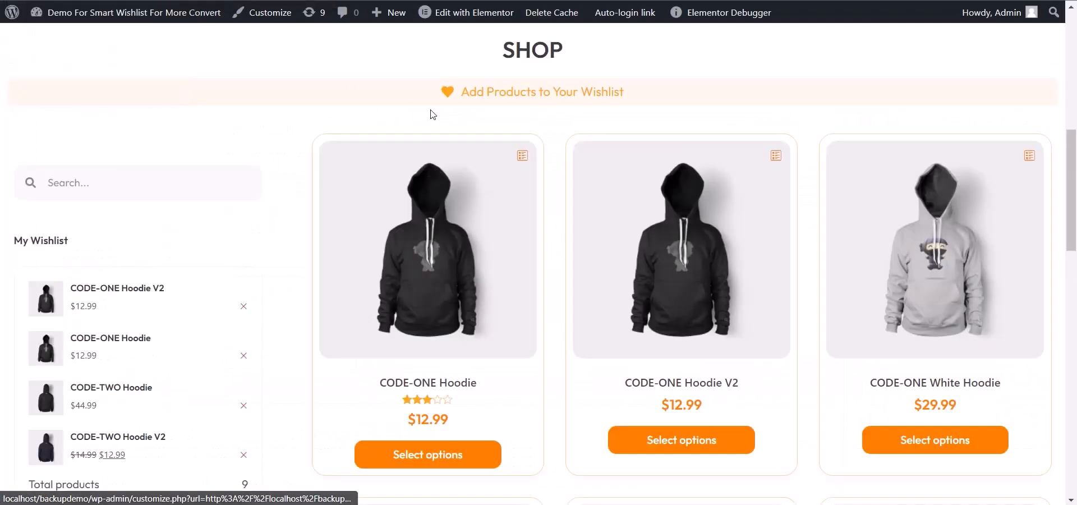
Step: Check the hover colors of the Save and Create New buttons in the CODE-ONE Hoodie's list popup
click(524, 162)
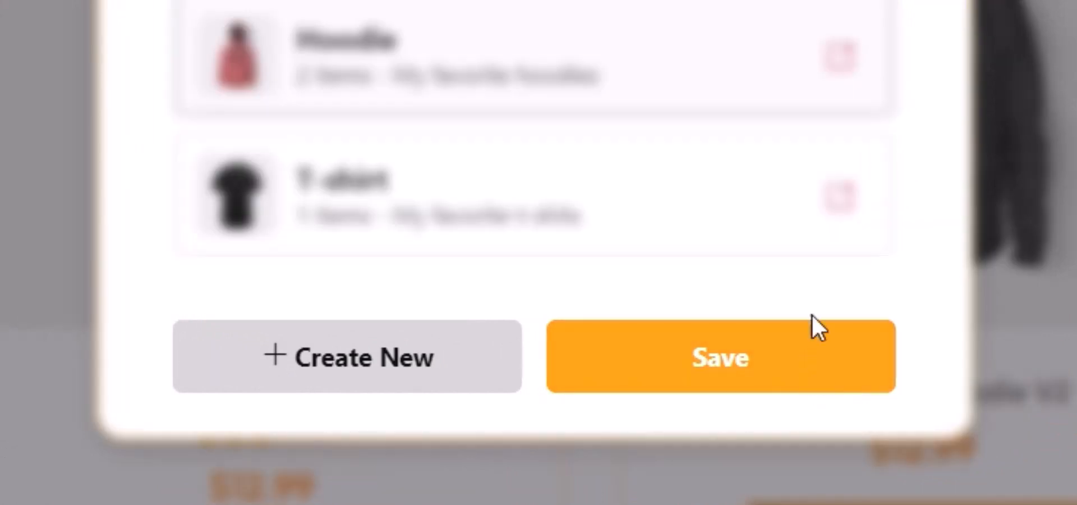
click(432, 387)
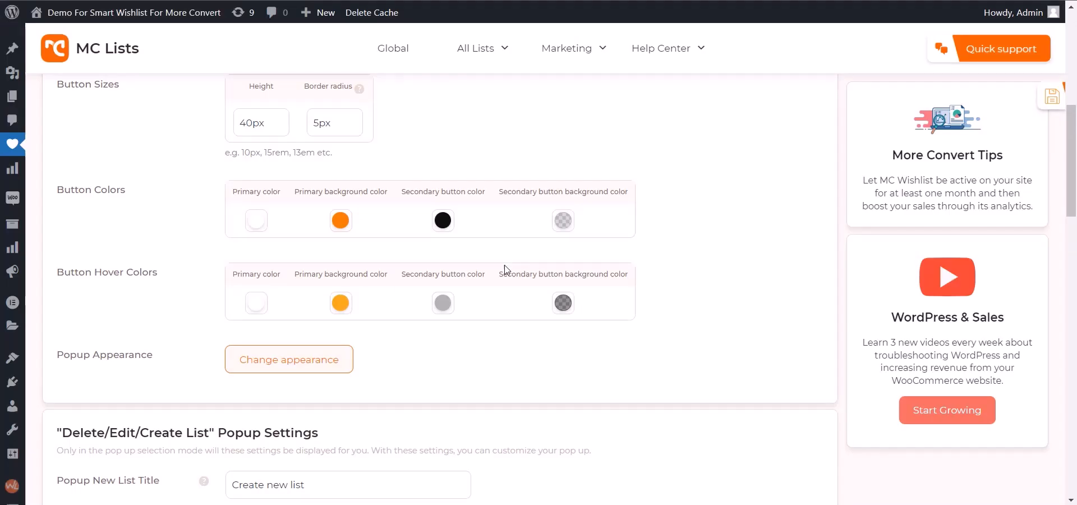
Step: Change the secondary button color under Button Hover Colors to a lighter shade and save the settings
click(448, 309)
click(432, 358)
click(1039, 104)
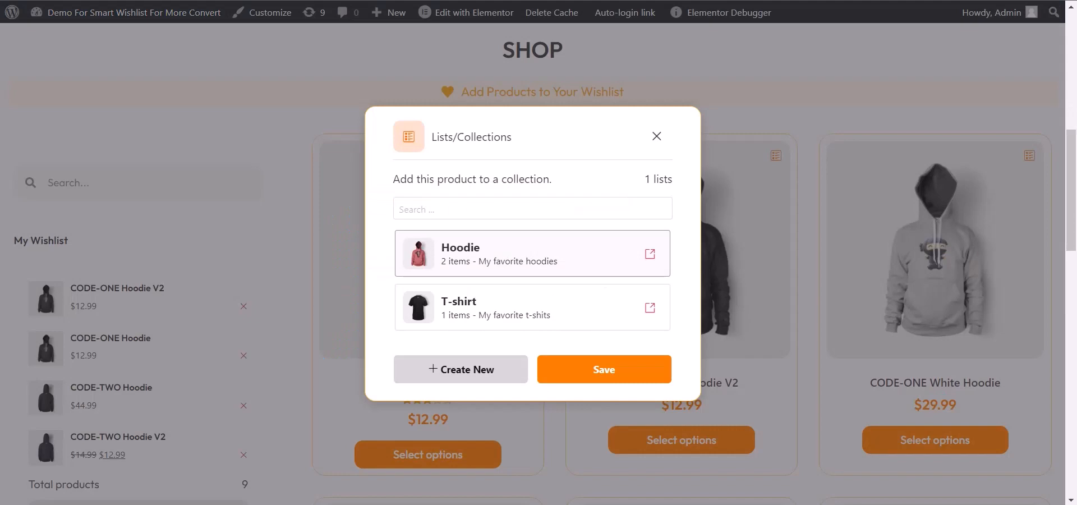
Step: Reload the shop and check the button colors in a product's Lists/Collections popup
key(F5)
click(521, 160)
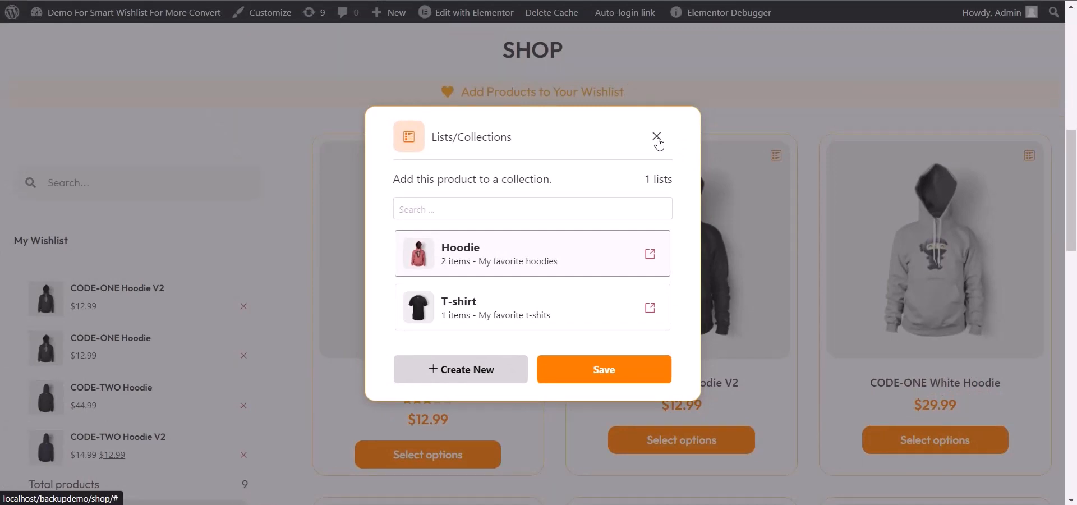
click(657, 137)
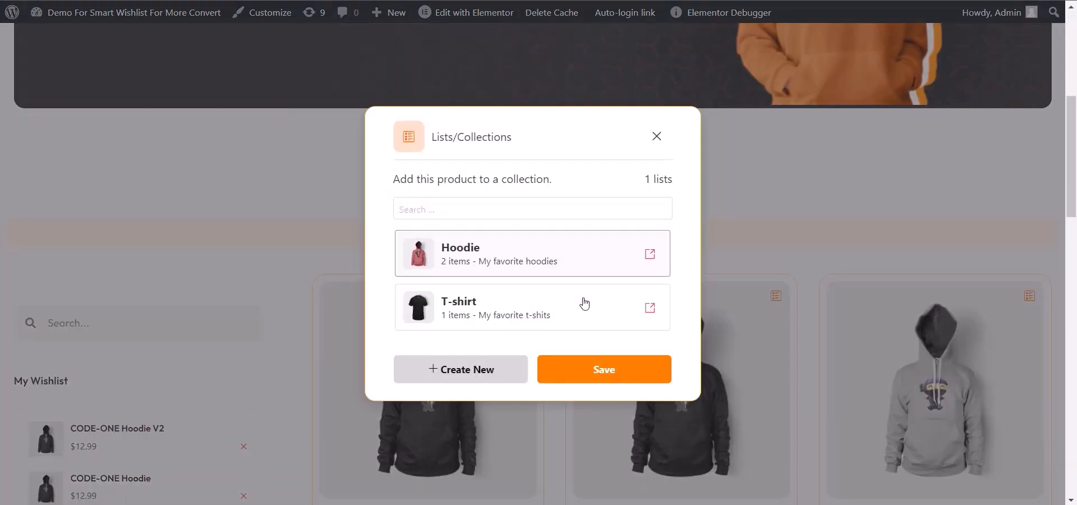
Step: Open the Hoodie list from the popup and go back to the overview of all lists in My Account
click(651, 256)
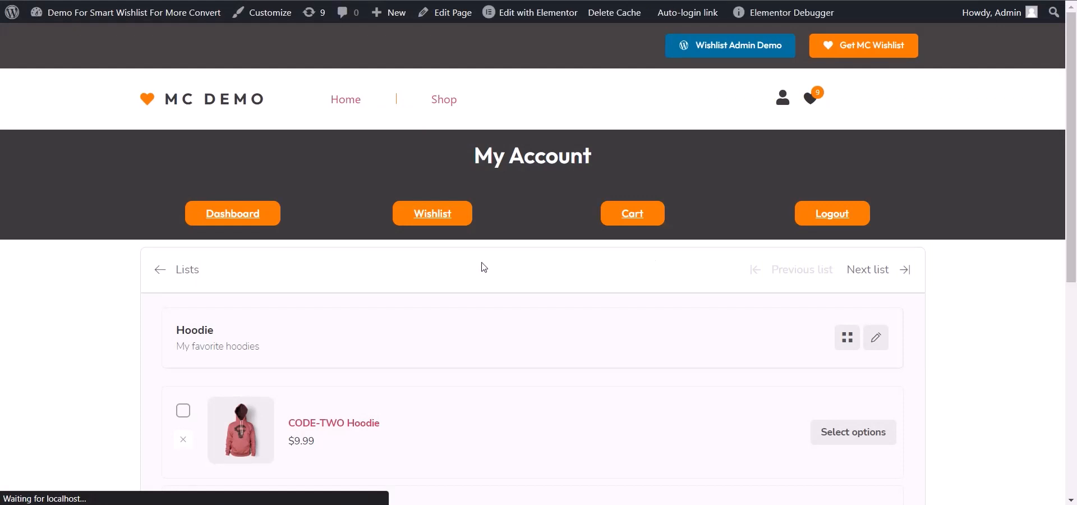
click(181, 278)
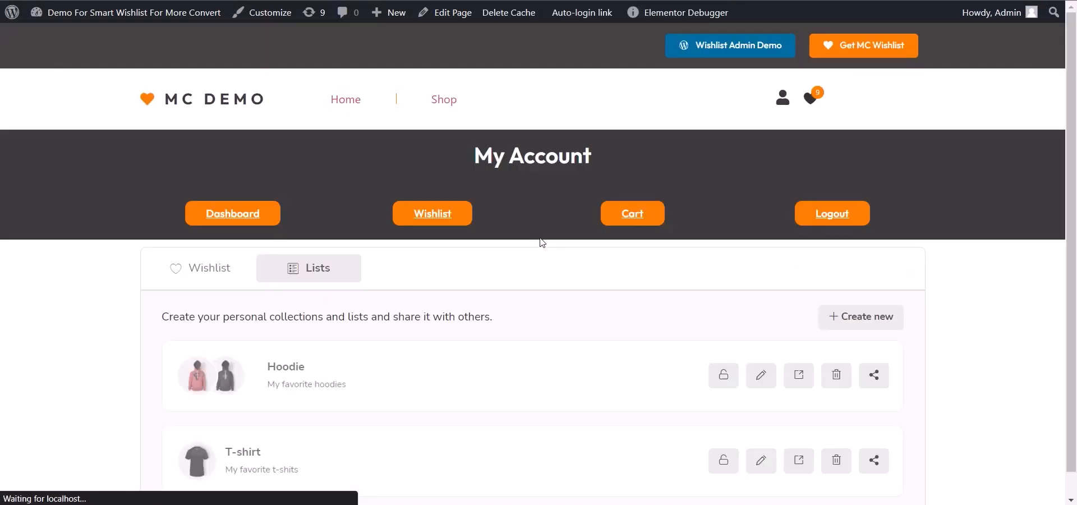
scroll(541, 242, down, 3)
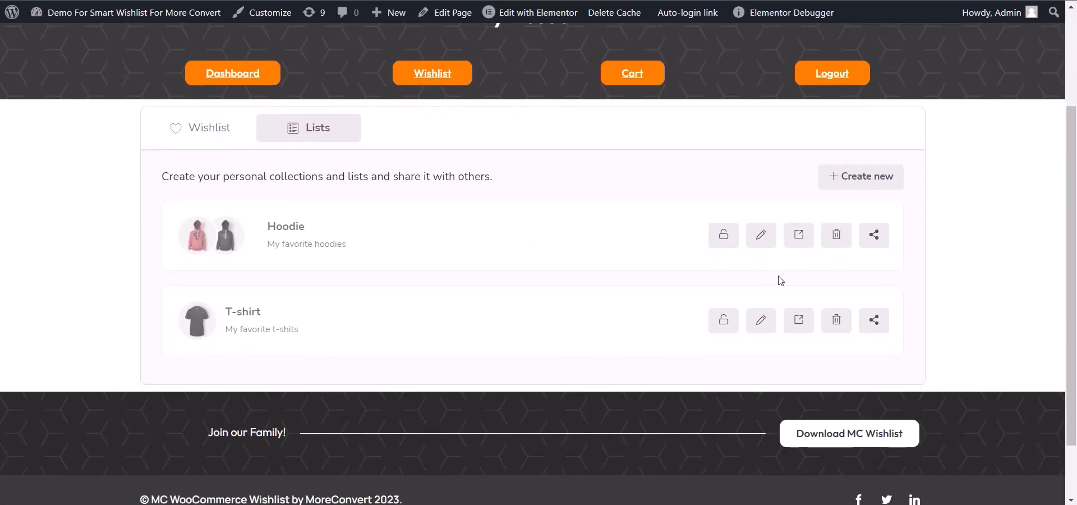
Step: View the Edit List popup of the Hoodie list and the Delete List popup of the T-shirt list, closing both without changes
click(761, 236)
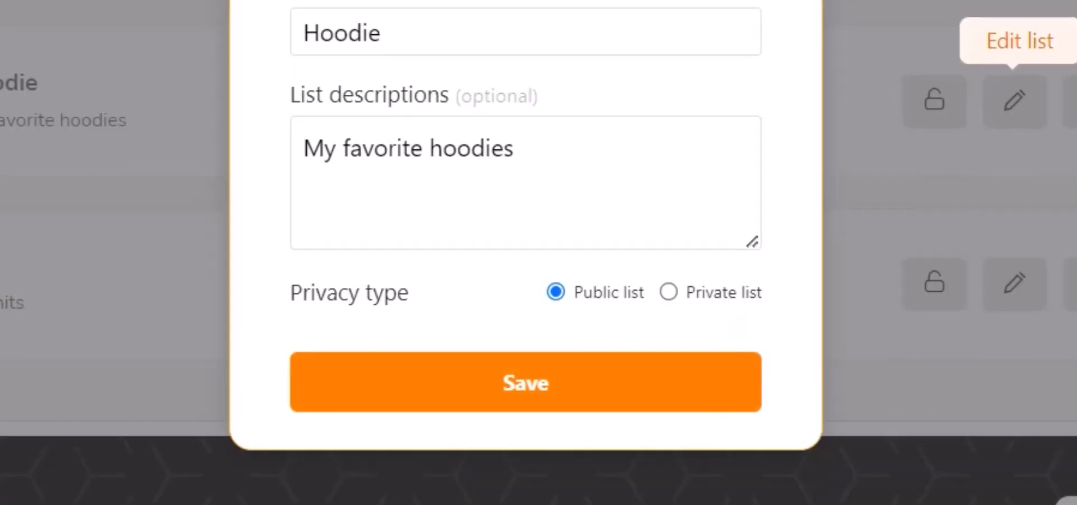
click(678, 24)
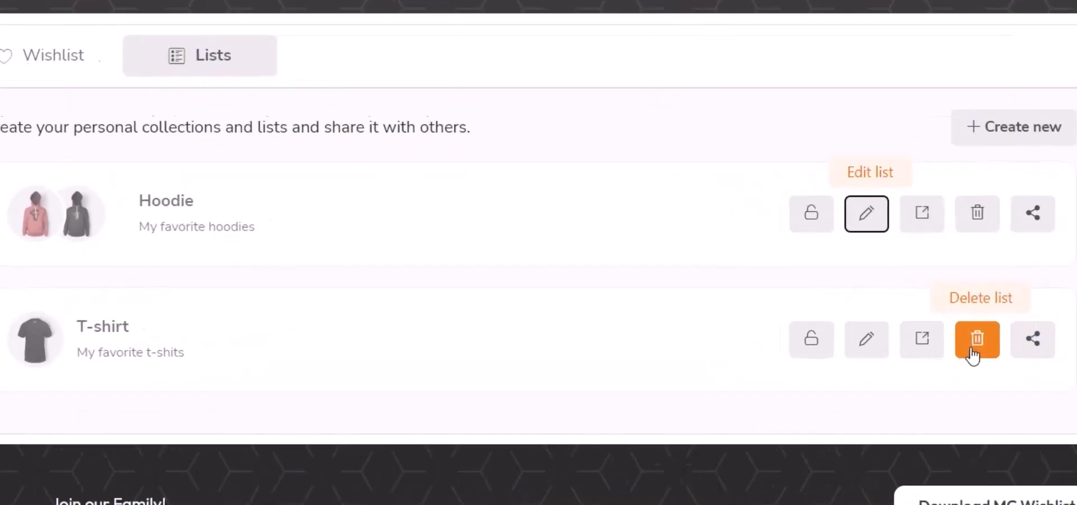
click(836, 322)
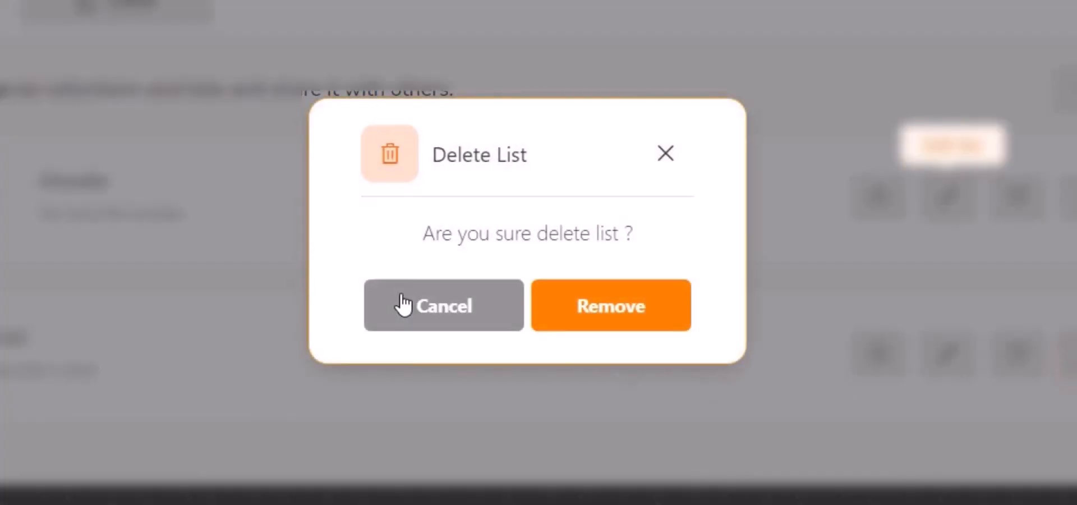
click(667, 160)
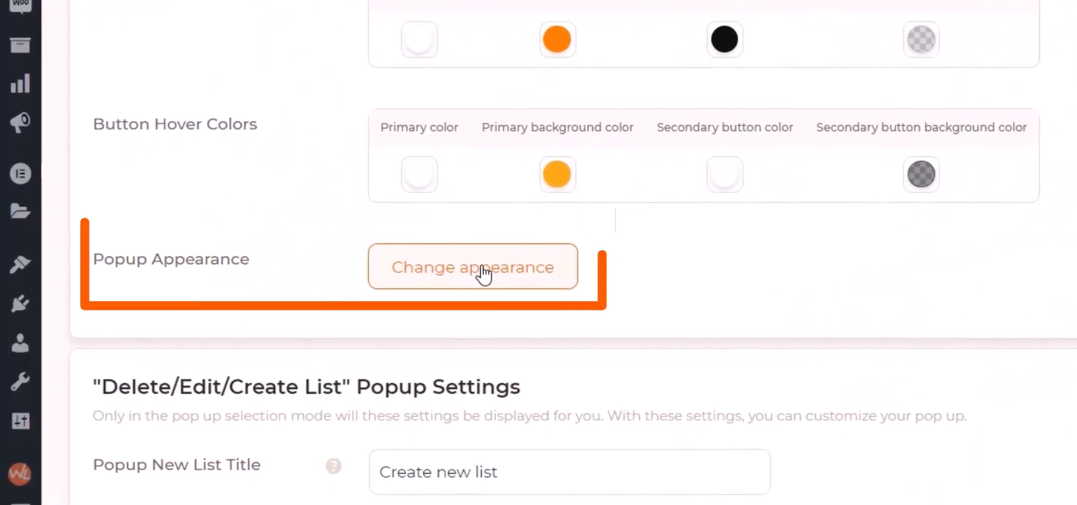
Step: Open the global popup appearance settings, set Popup Position to Down left and save the settings
click(462, 285)
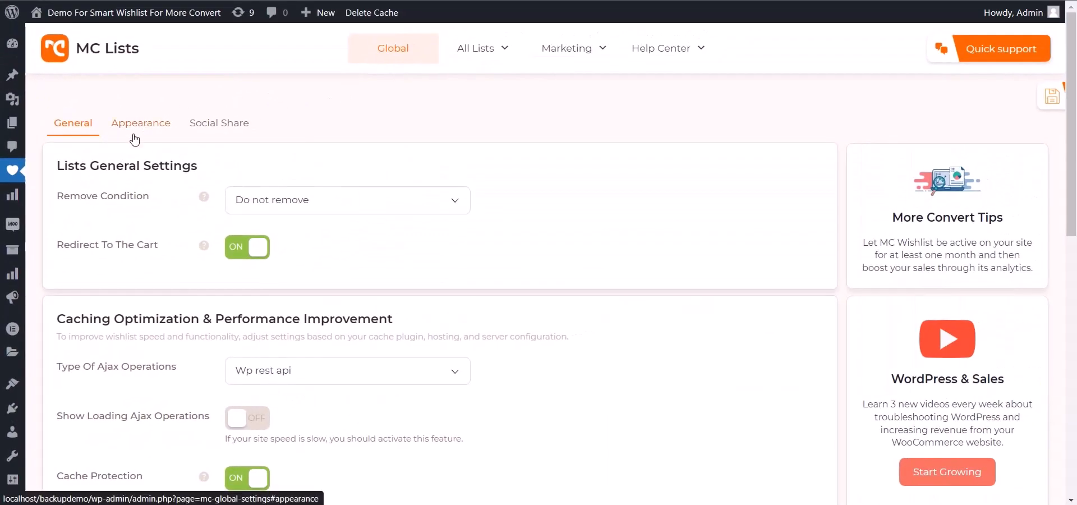
click(135, 136)
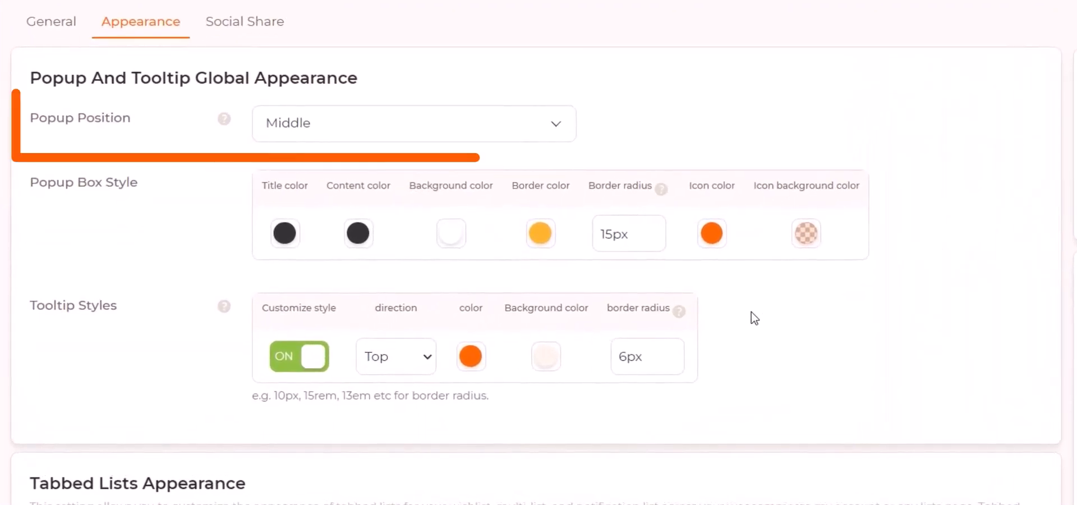
click(384, 142)
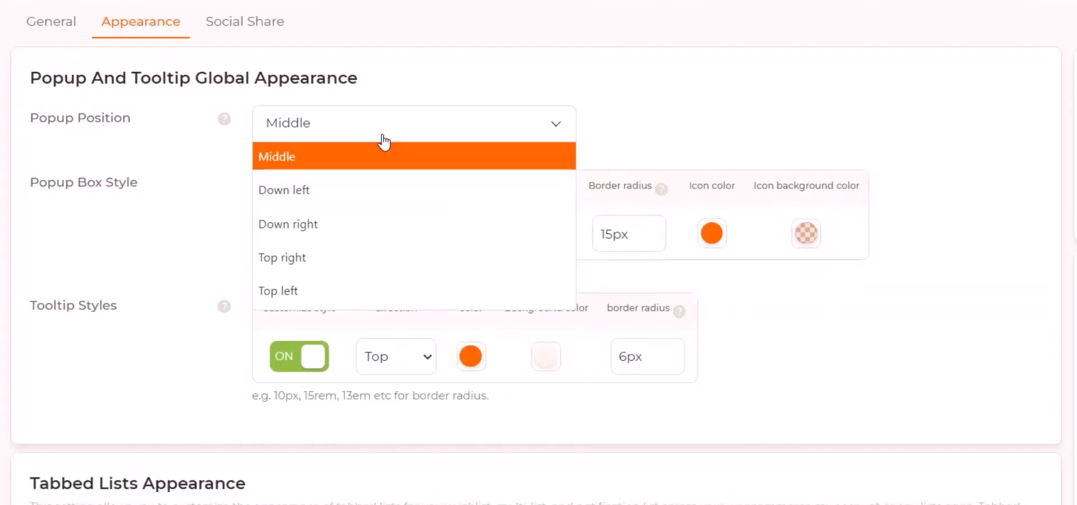
click(337, 187)
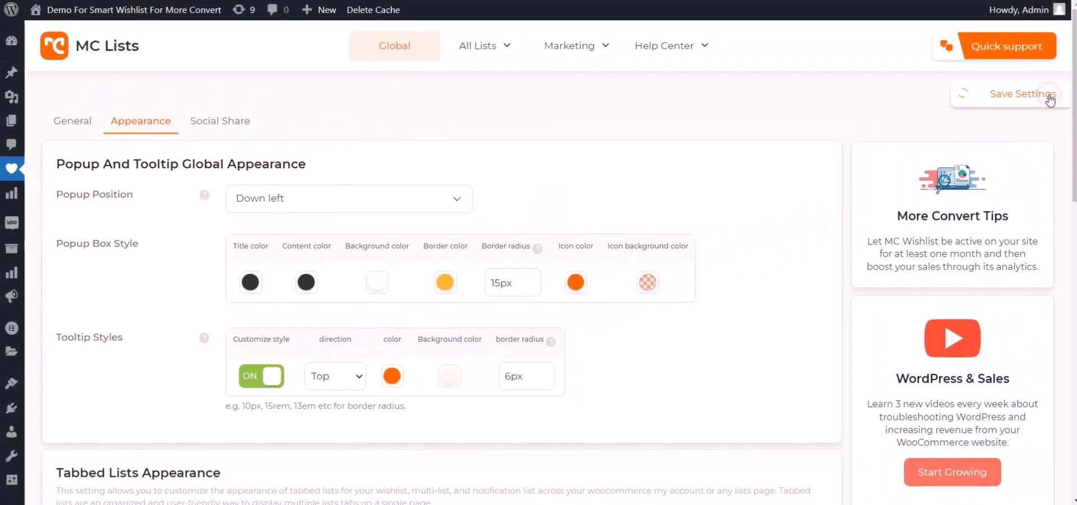
click(1043, 99)
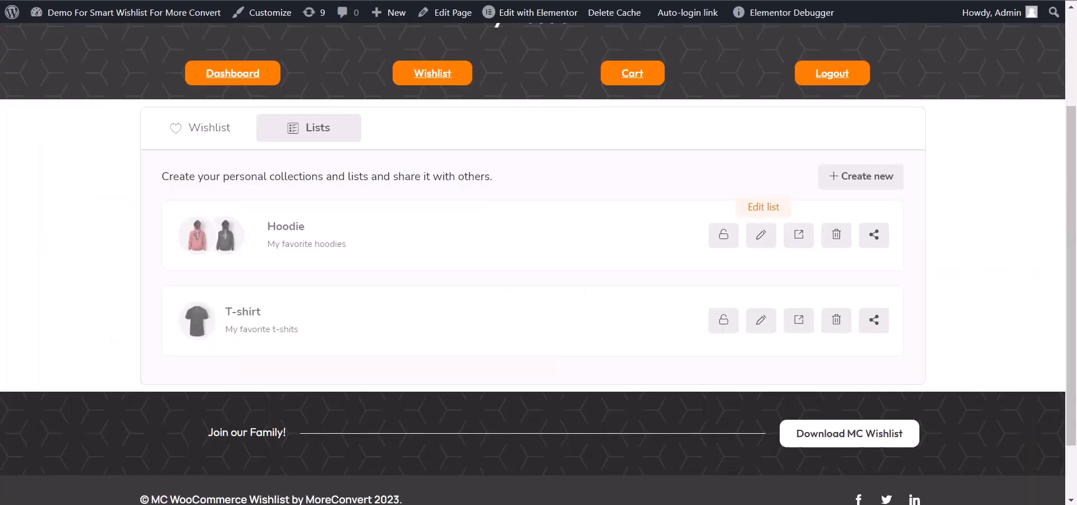
Step: Reload the lists page and check the position of the Hoodie list's Edit List popup
key(F5)
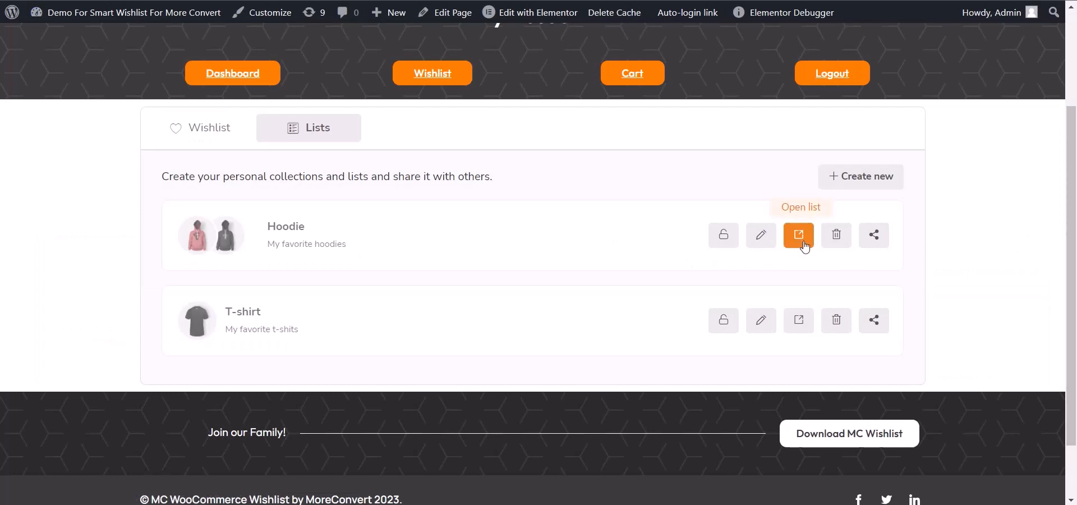
click(773, 239)
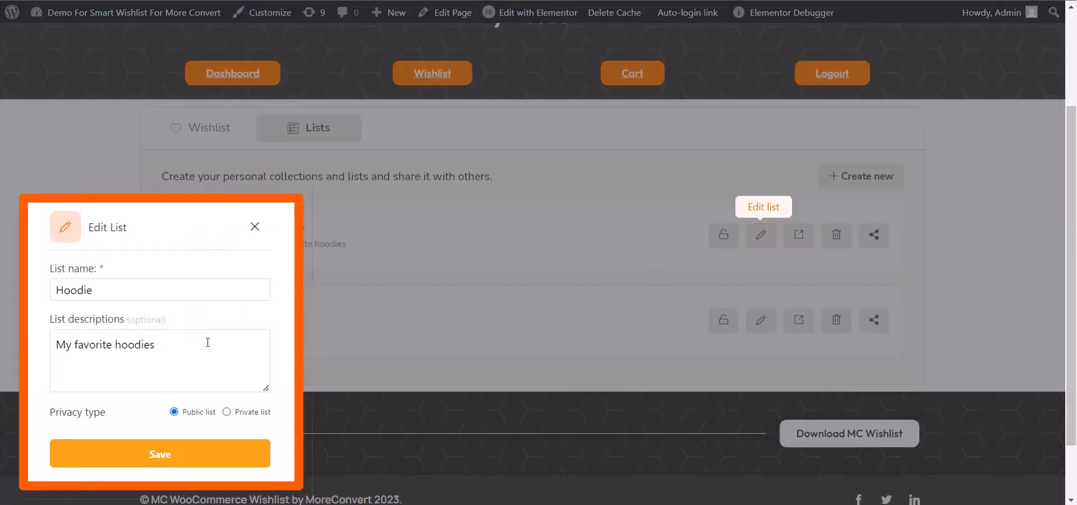
click(254, 227)
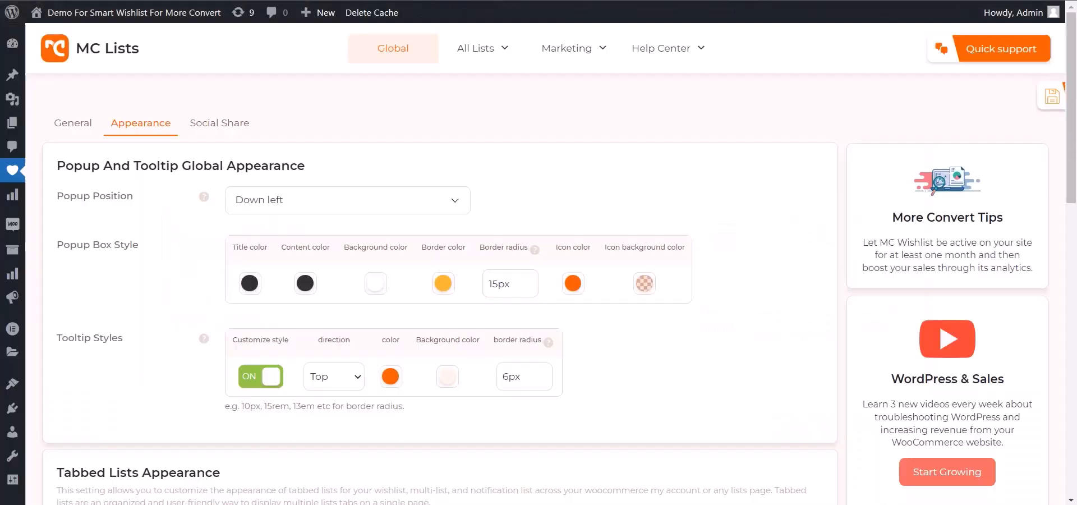
Step: Set Popup Position to Top right in the global appearance settings and save the settings
click(303, 200)
click(251, 303)
click(1040, 97)
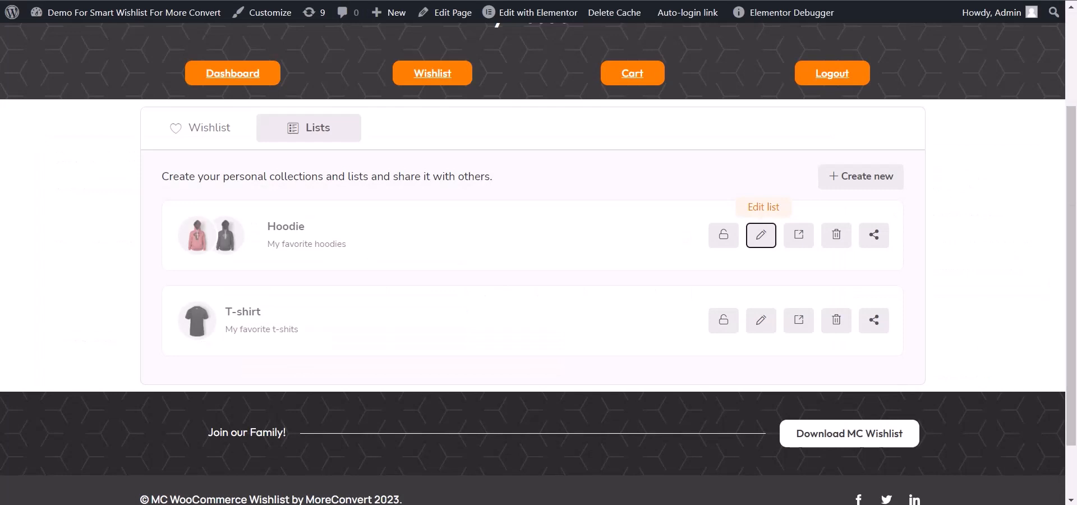
Step: Check the position of the Hoodie list's Delete List popup on the lists page and close it without deleting
click(760, 233)
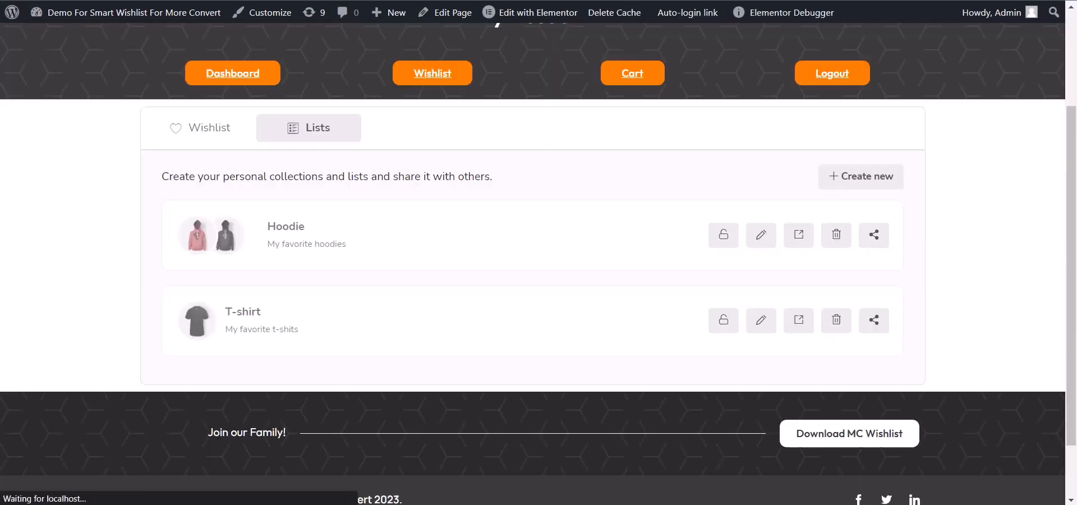
click(836, 236)
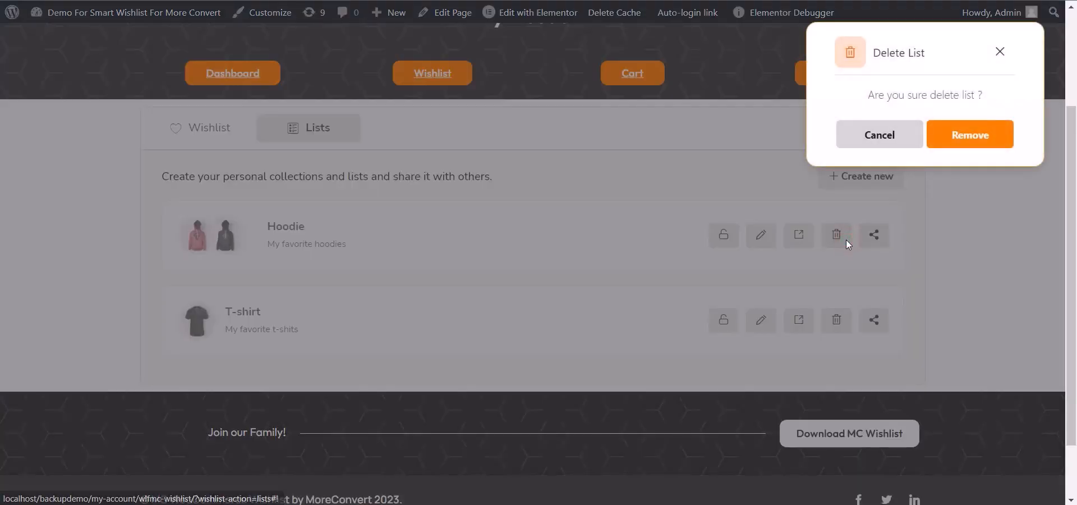
click(996, 51)
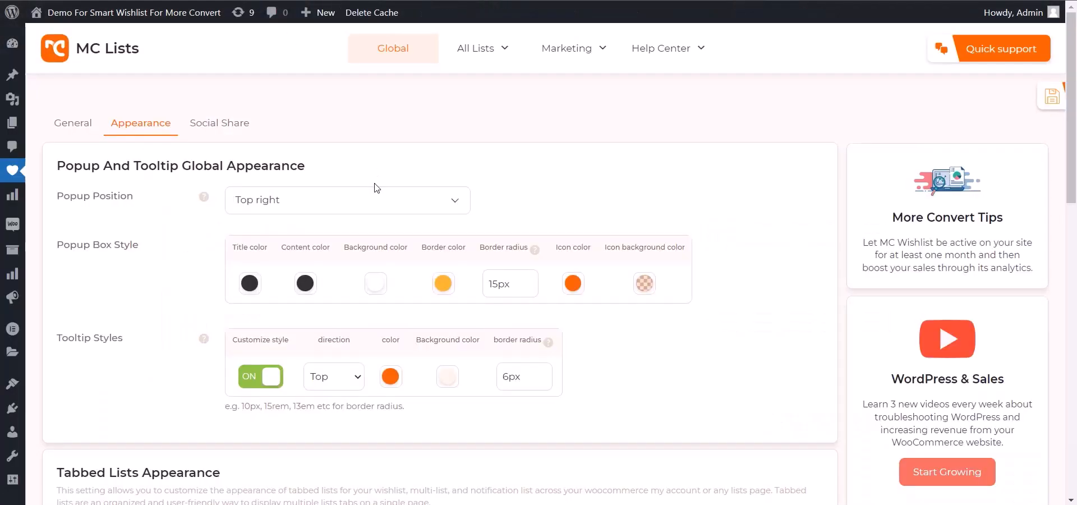
Step: Set Popup Position to Middle and view the Edit List popup of the T-shirt list
click(351, 200)
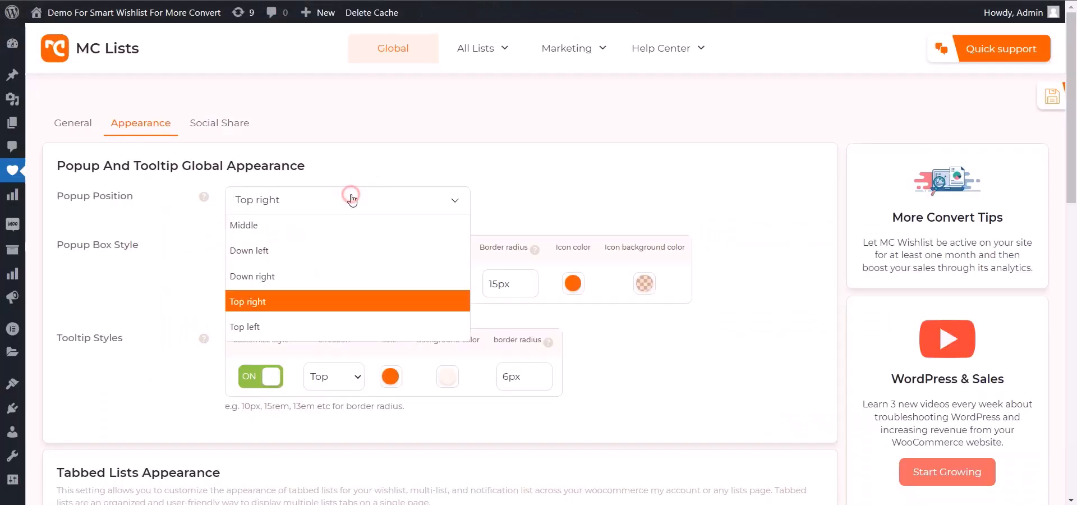
click(331, 227)
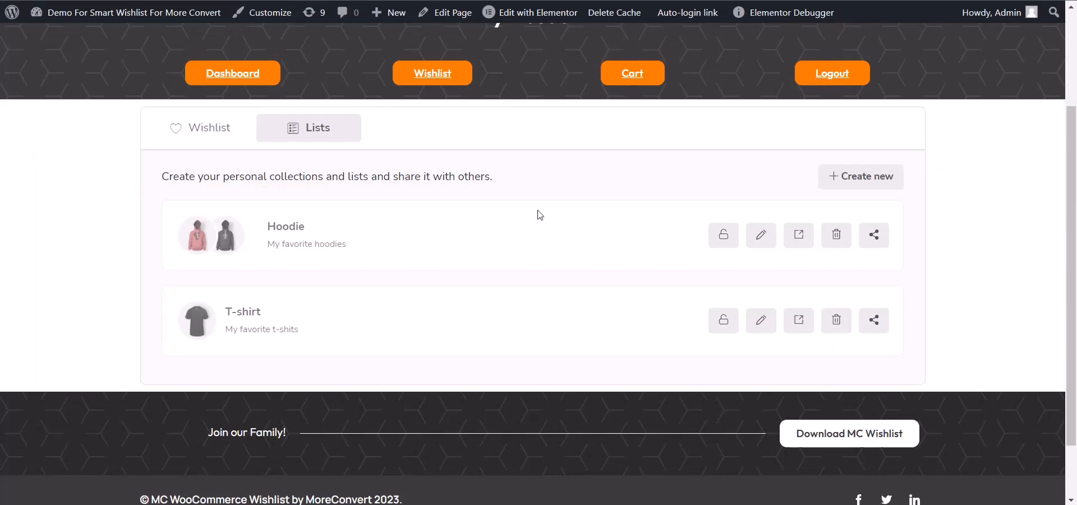
click(760, 320)
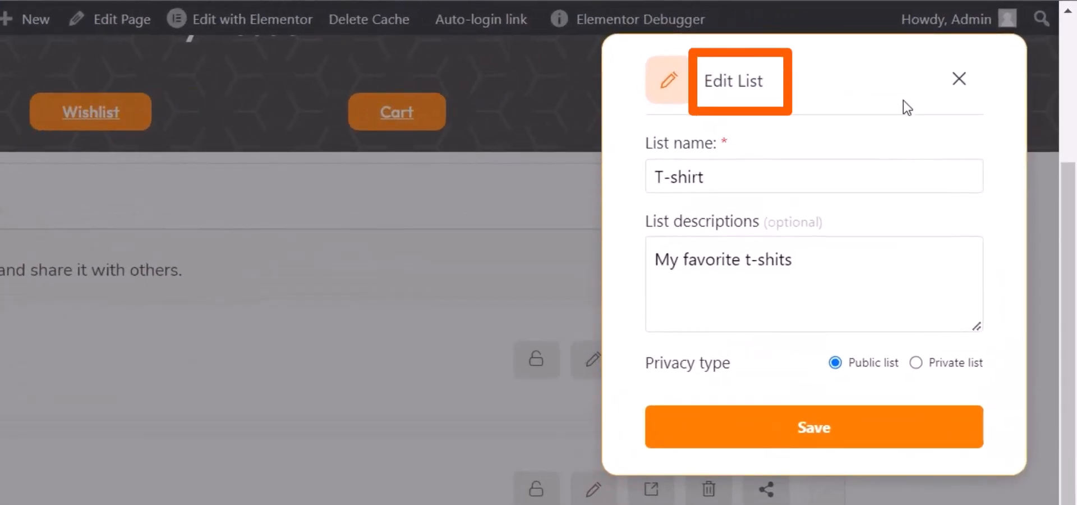
click(975, 73)
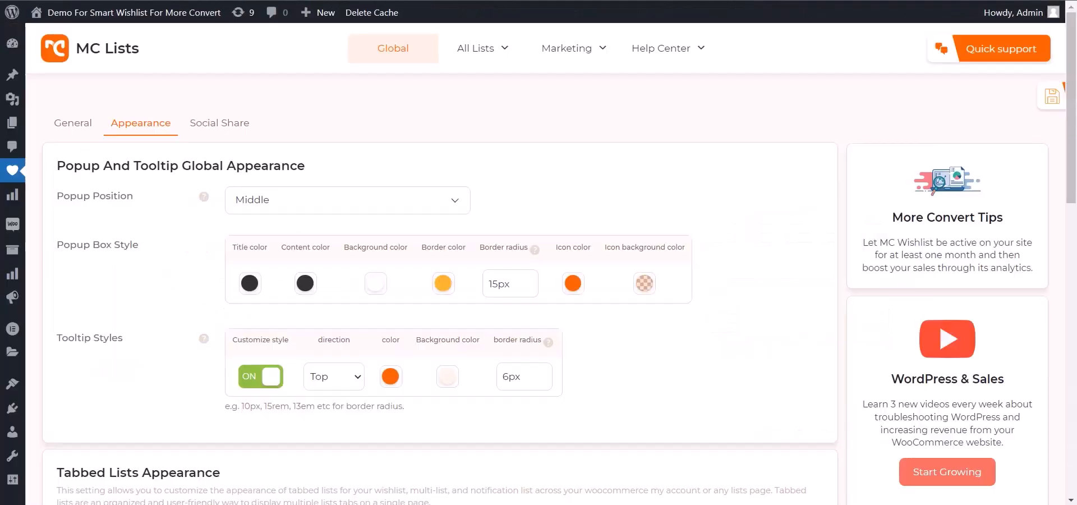
Step: Set the title color under Popup Box Style to #FAA71B
click(249, 285)
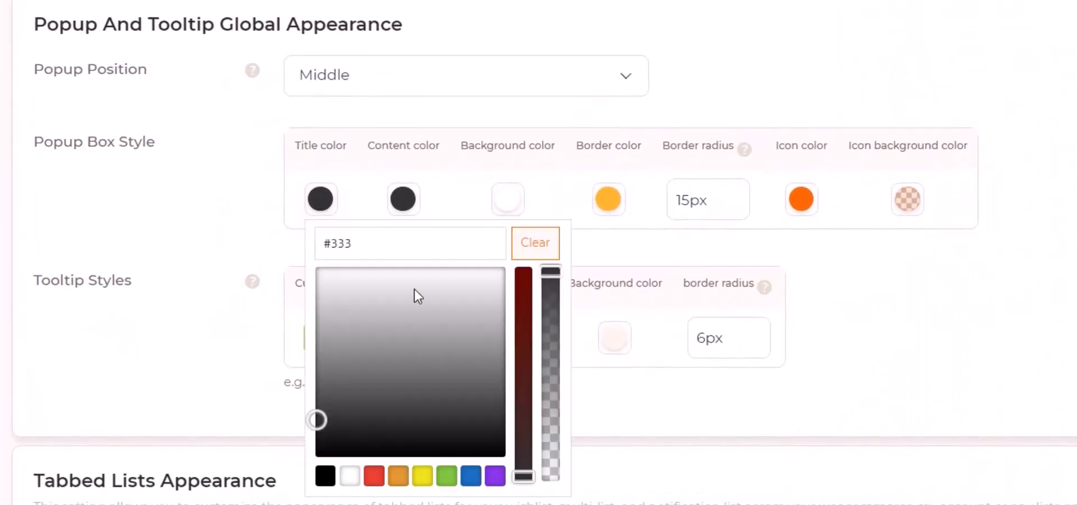
triple_click(425, 250)
text(rgb(250,167,27))
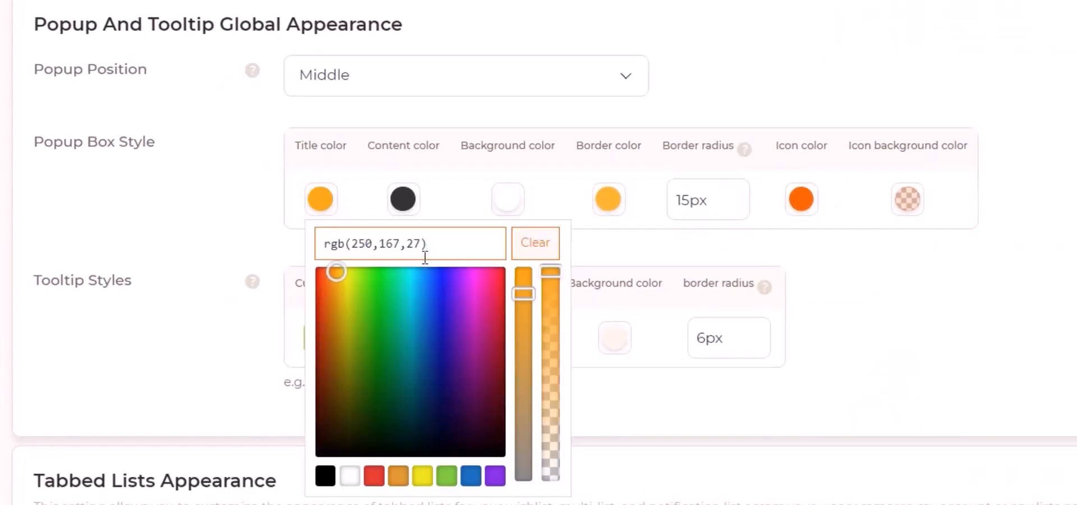
Step: Set the content color under Popup Box Style to #FAA71B
click(403, 198)
double_click(437, 241)
text(#FAA71B)
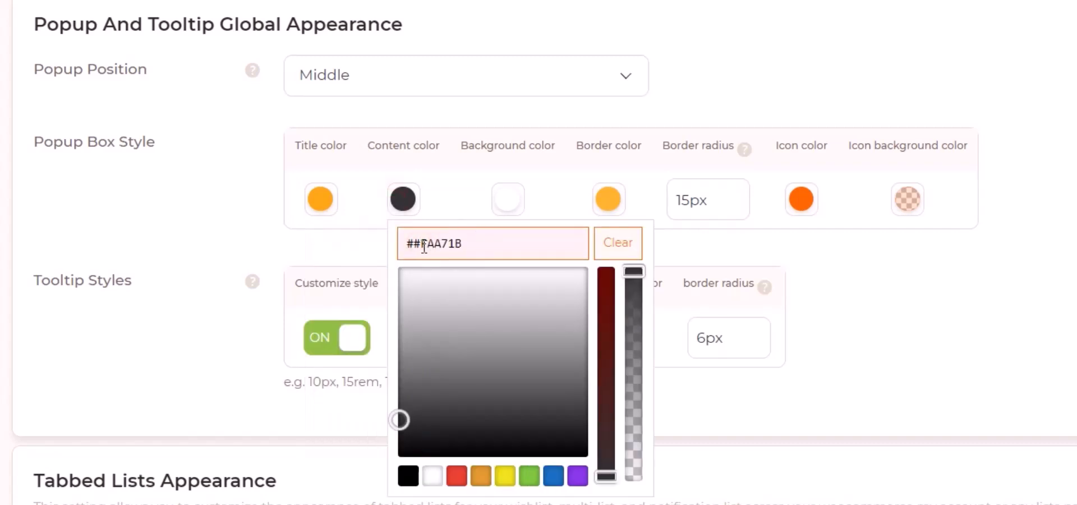
Step: Change the background color under Popup Box Style to light gray
click(497, 196)
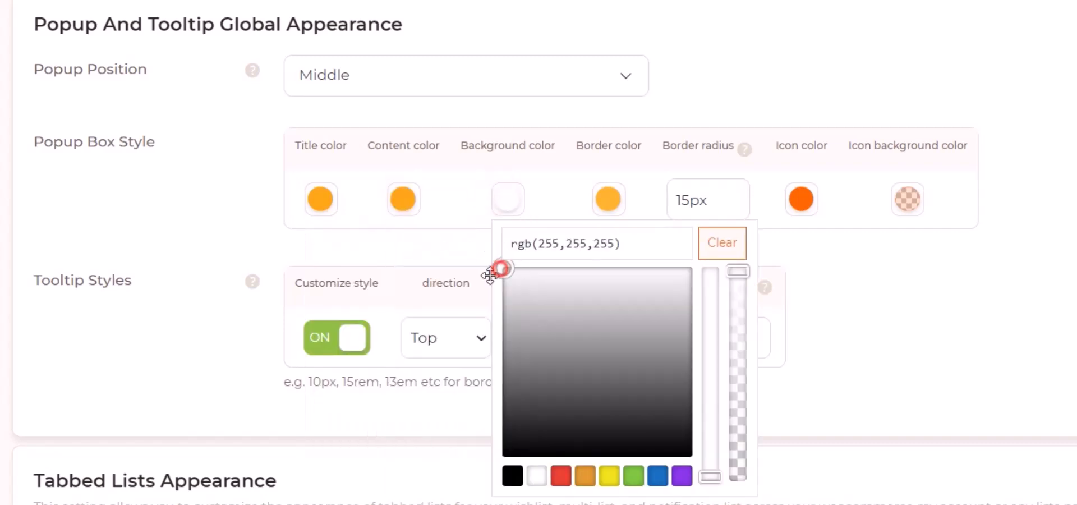
drag(490, 272, 487, 301)
click(414, 309)
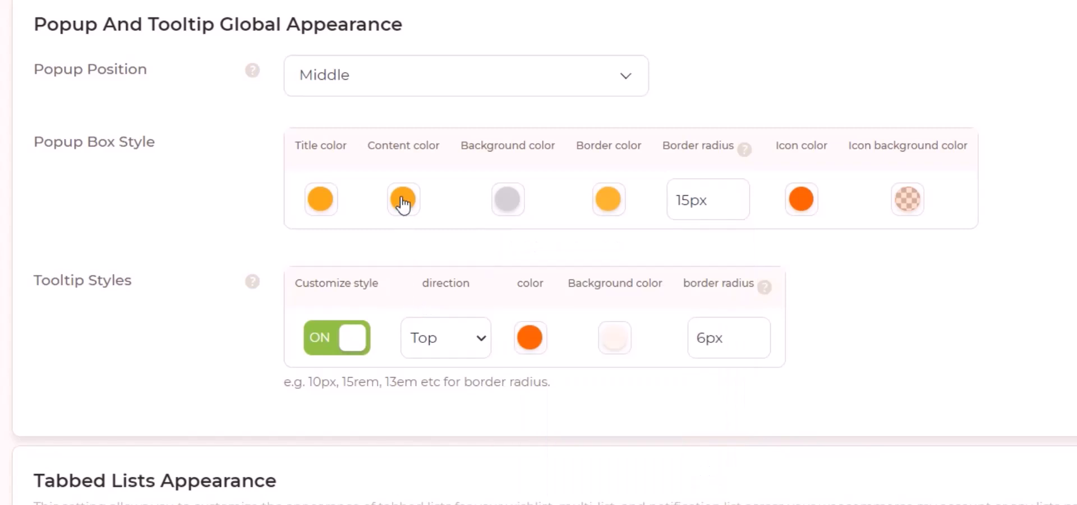
Step: Set the content color under Popup Box Style to the black preset
click(403, 199)
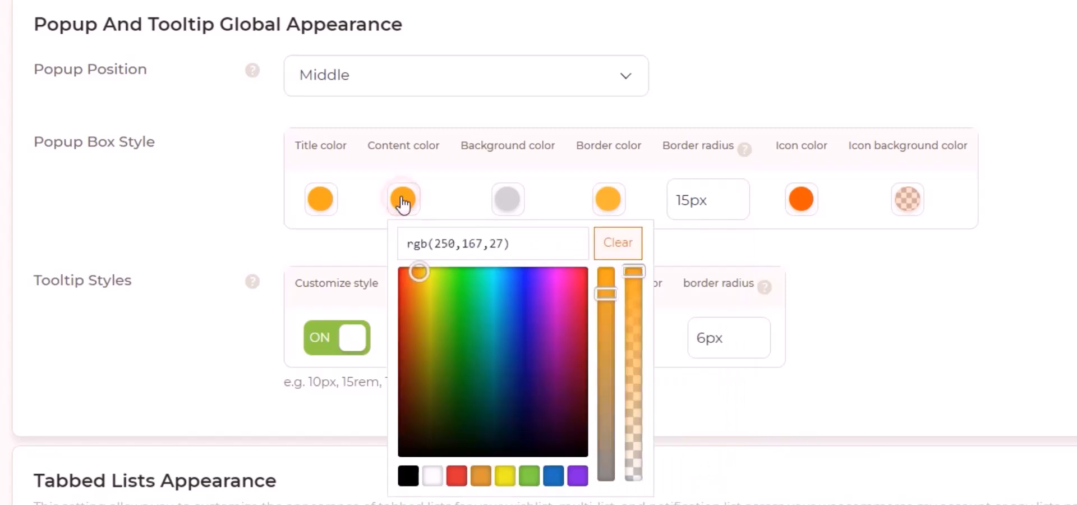
click(406, 476)
click(706, 86)
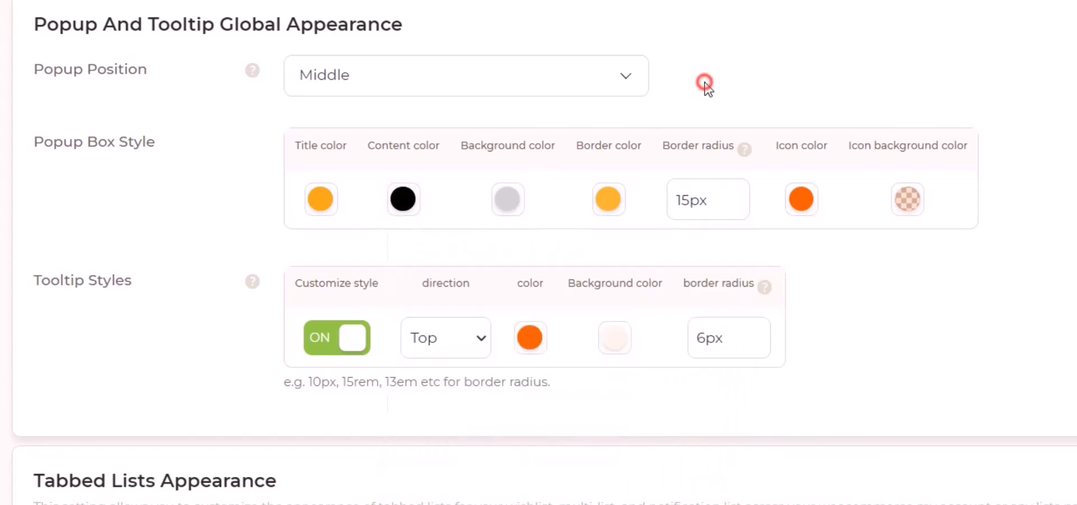
Step: Change the border color under Popup Box Style to a more saturated orange
click(604, 197)
mouse_move(618, 263)
mouse_down()
mouse_move(605, 253)
mouse_move(614, 250)
mouse_up()
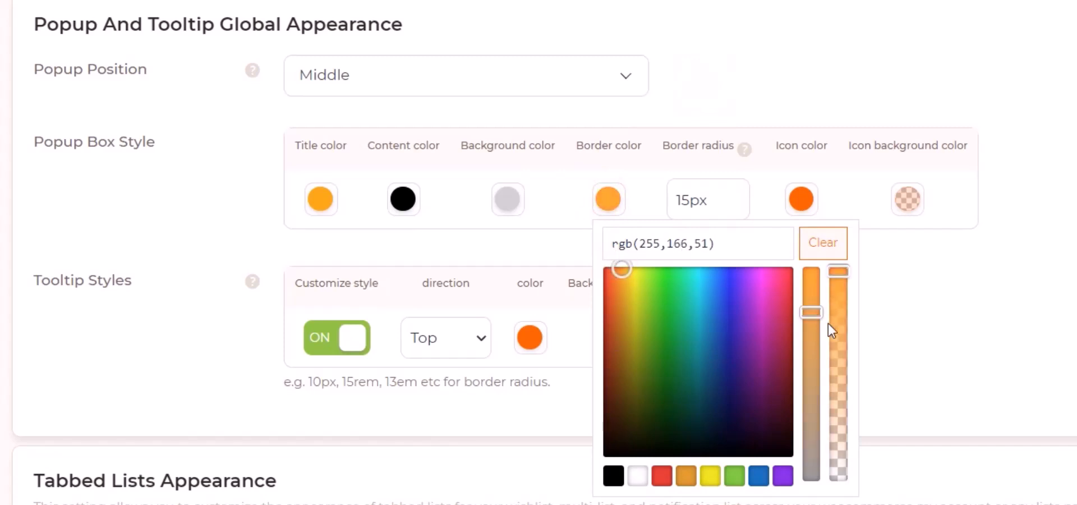
drag(818, 313, 829, 266)
click(812, 100)
Step: Set the icon color under Popup Box Style to #FAA71B
click(801, 197)
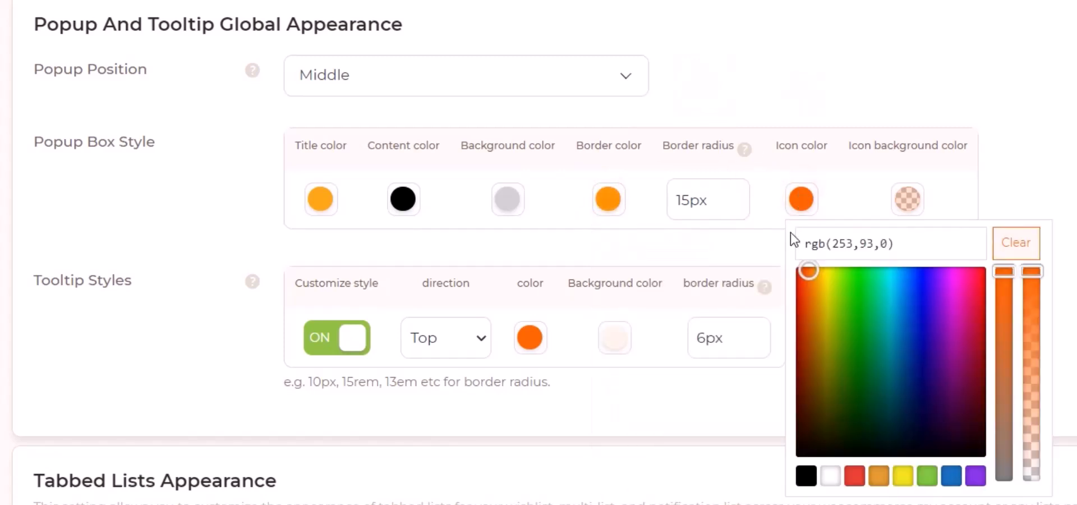
triple_click(844, 251)
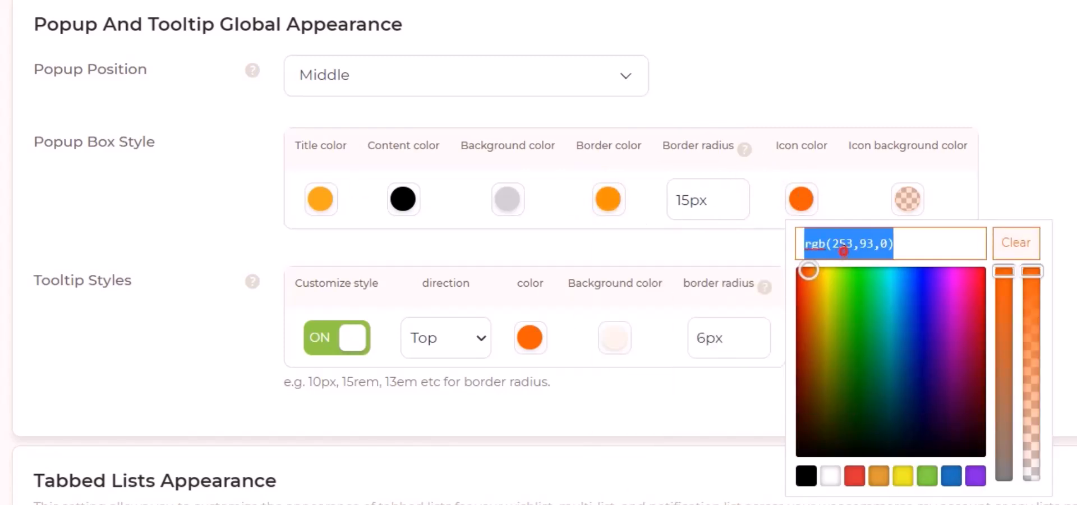
text(#FAA71B)
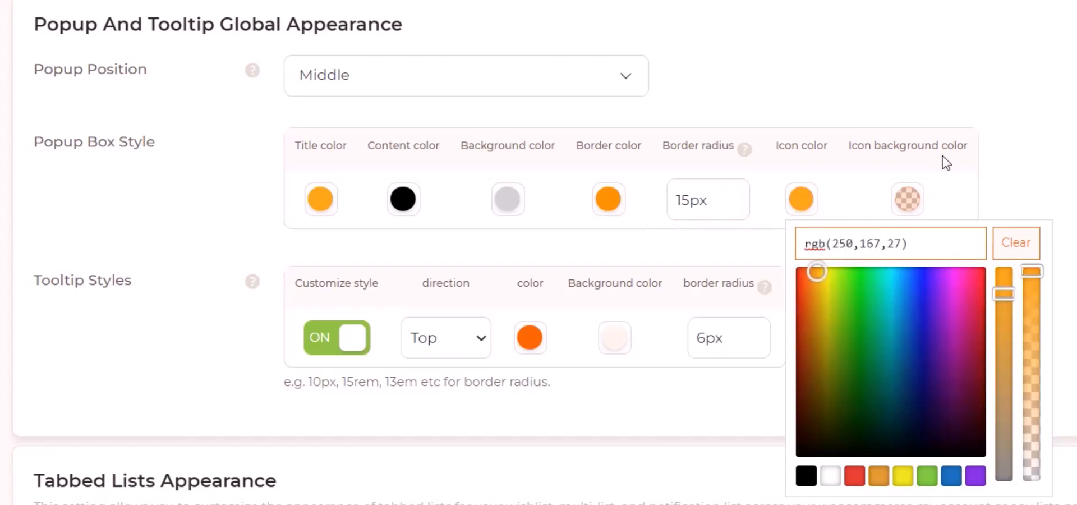
Step: Set the icon background color under Popup Box Style to the white preset
click(946, 175)
click(909, 200)
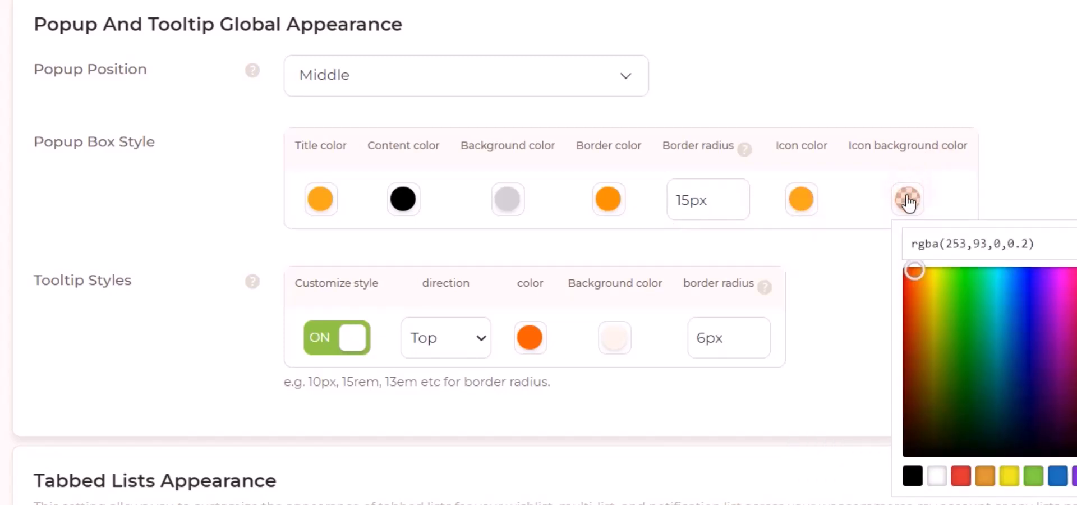
click(936, 477)
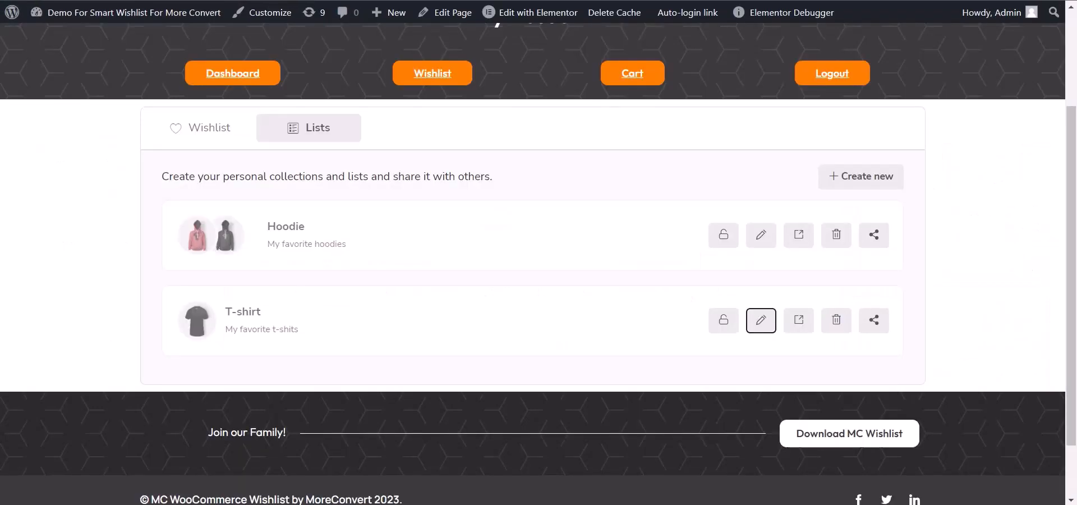
Step: Go to the shop page and open the add-to-list popup on the first hoodie to check its styling
click(441, 106)
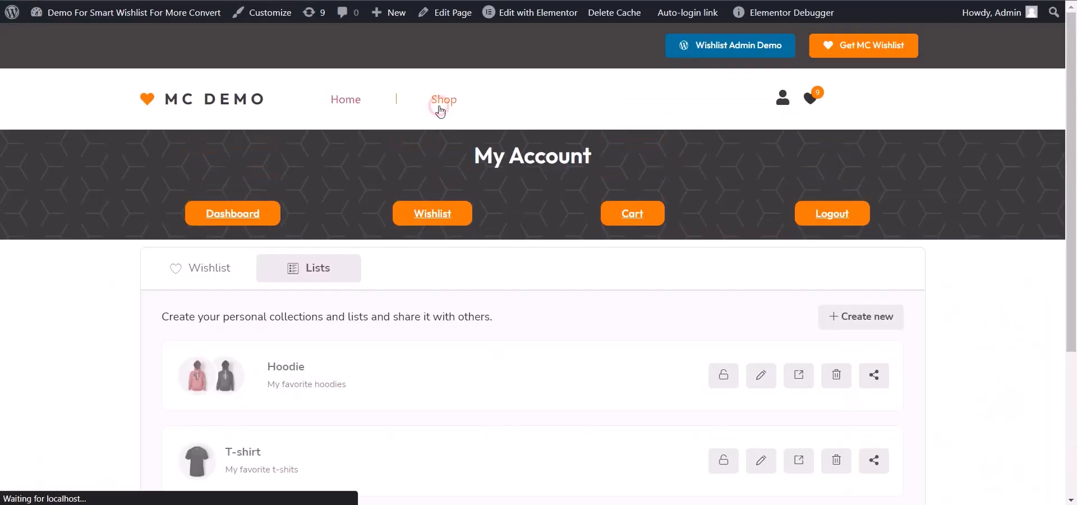
scroll(428, 111, down, 5)
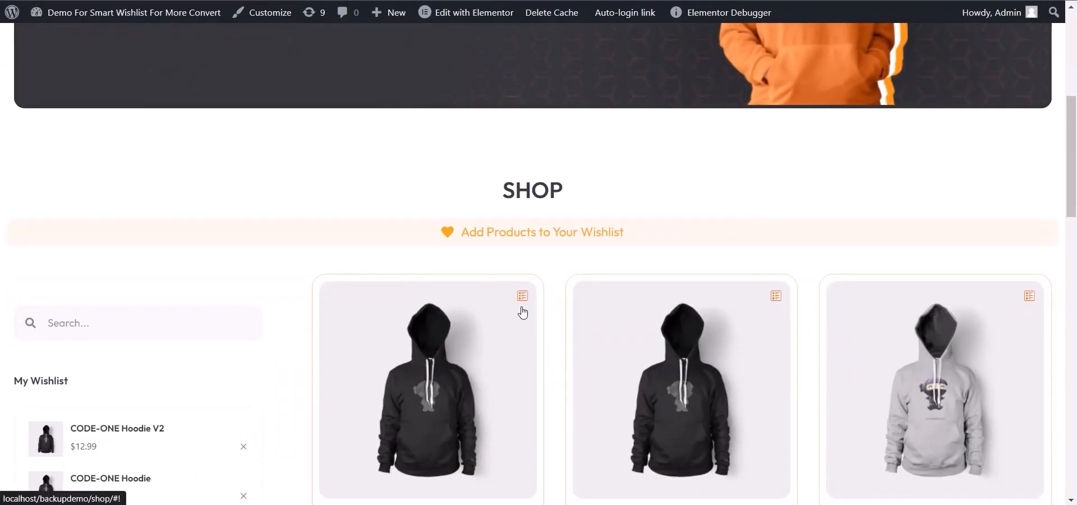
click(522, 296)
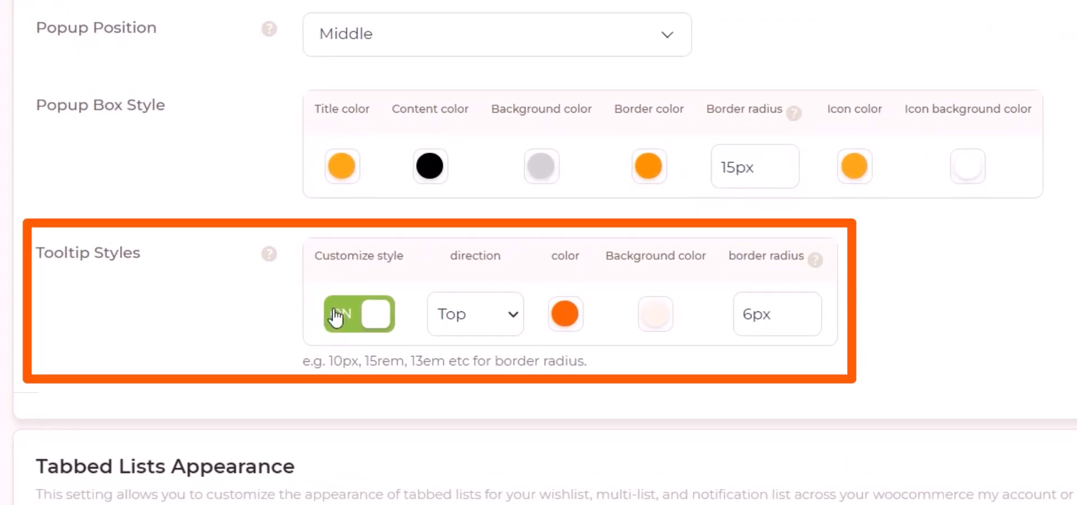
Step: Set the text color under Tooltip Styles to the white preset
click(478, 315)
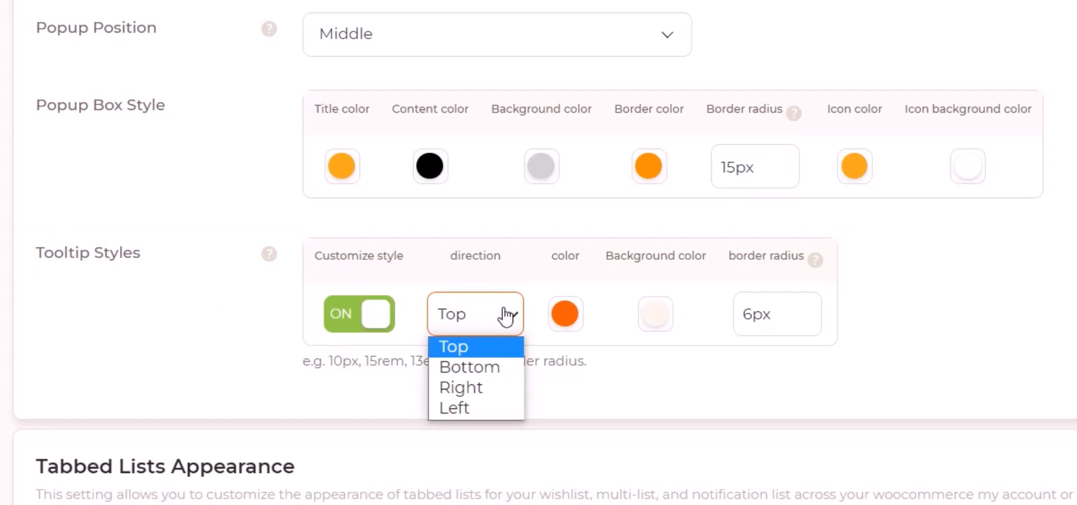
click(566, 312)
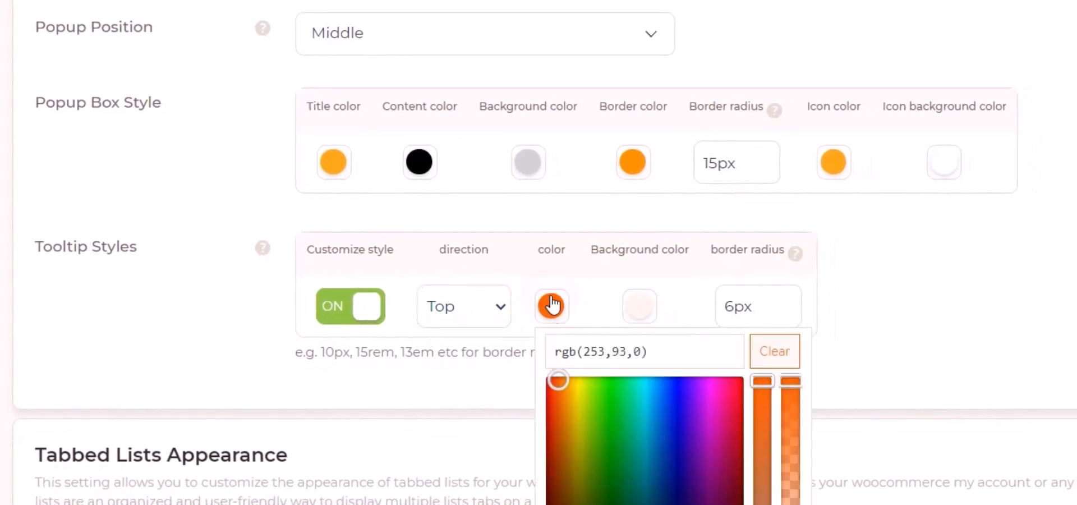
scroll(567, 382, down, 2)
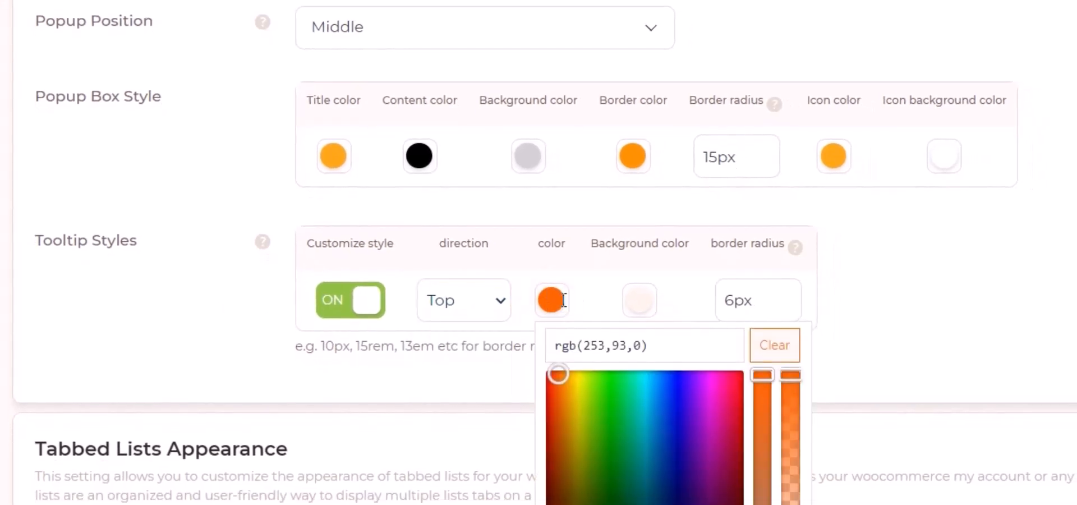
click(582, 486)
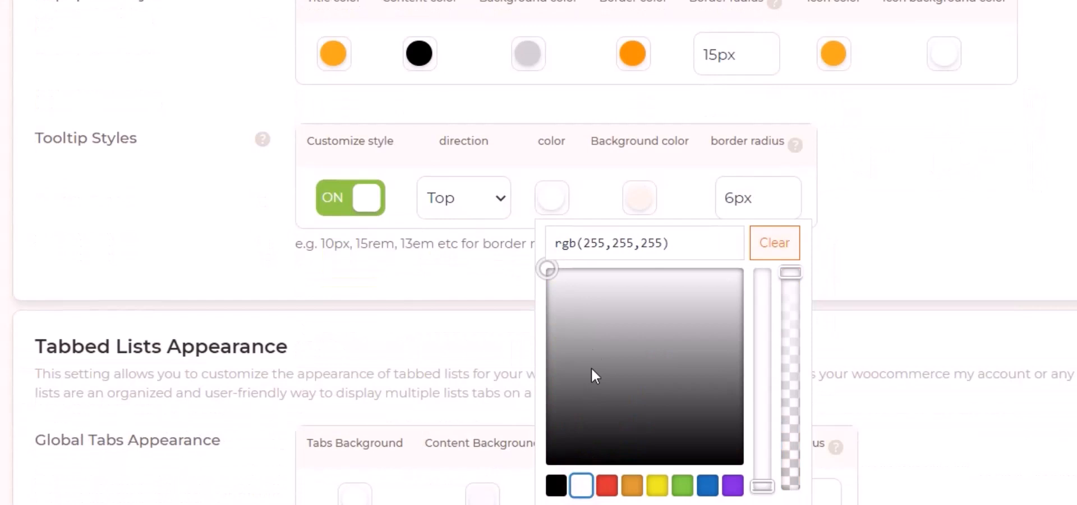
Step: Set the background color under Tooltip Styles to rgb(250, 167, 27) and save the settings
click(643, 207)
triple_click(688, 242)
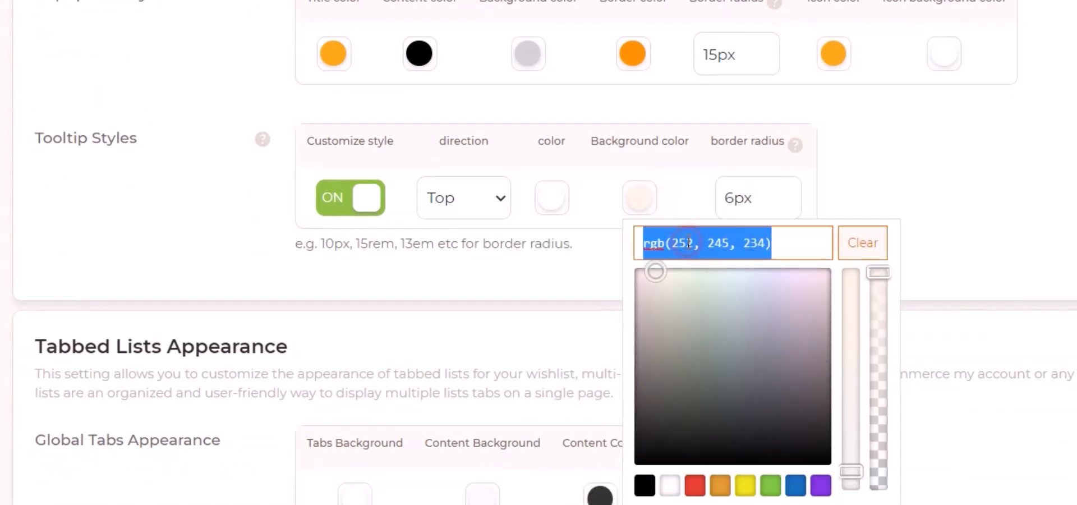
text(#FAA71B)
key(Return)
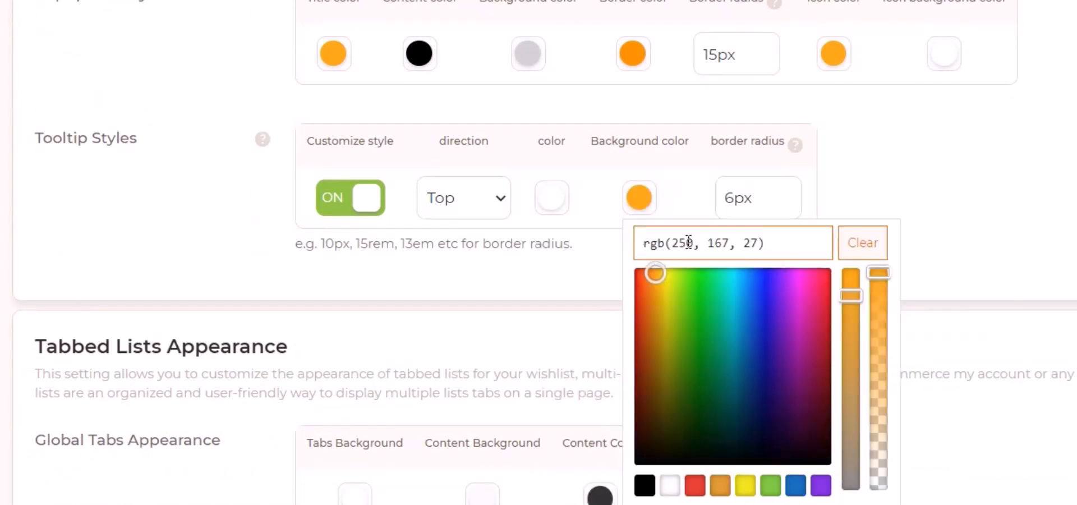
click(915, 194)
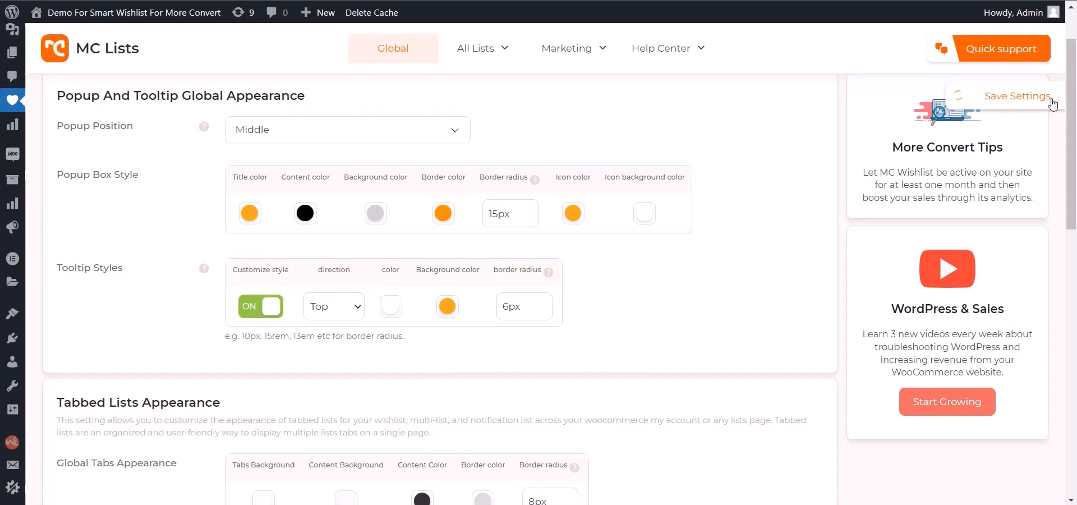
click(962, 97)
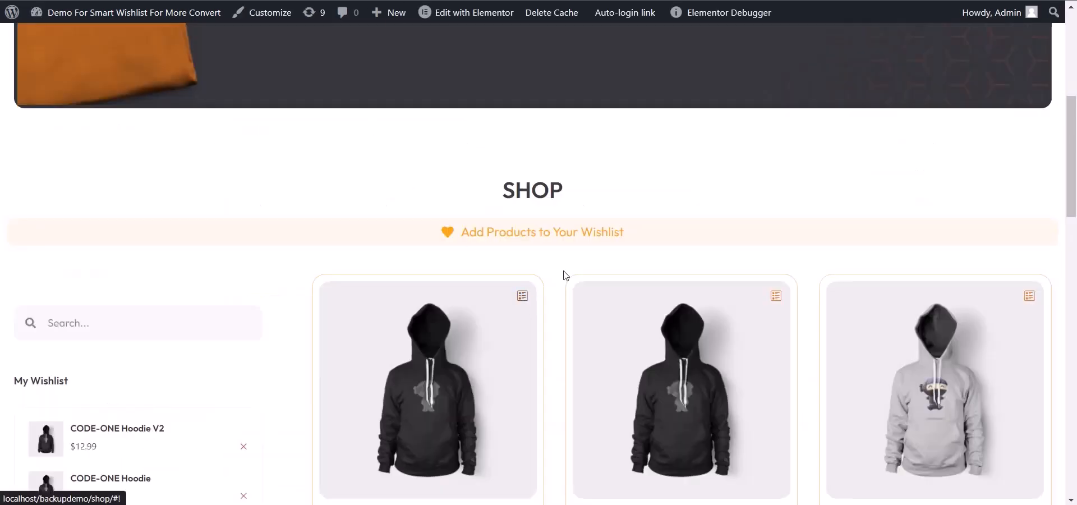
Step: Reload the shop, go to the account's Lists overview and check the tooltip on the first list's privacy button
key(F5)
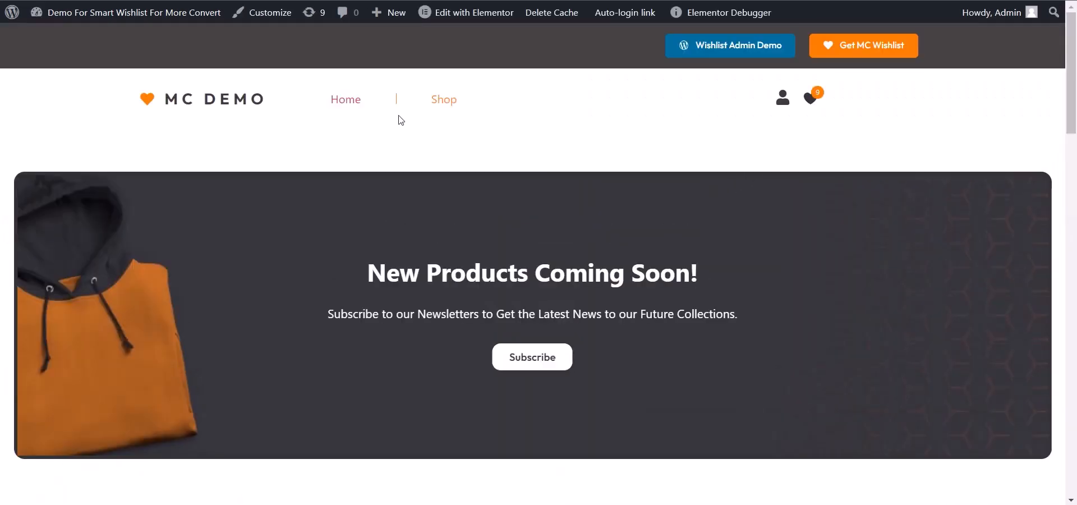
click(521, 298)
click(652, 257)
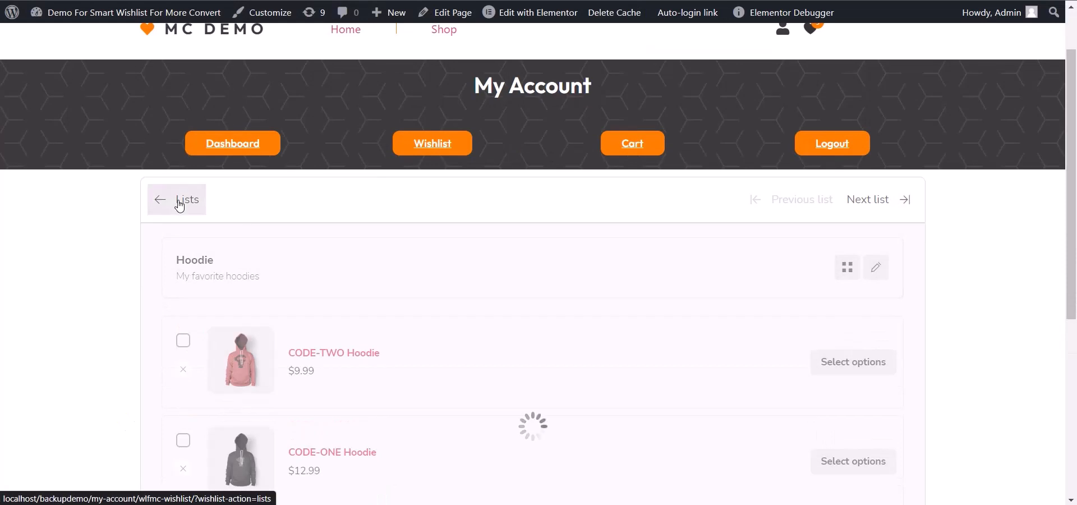
click(180, 203)
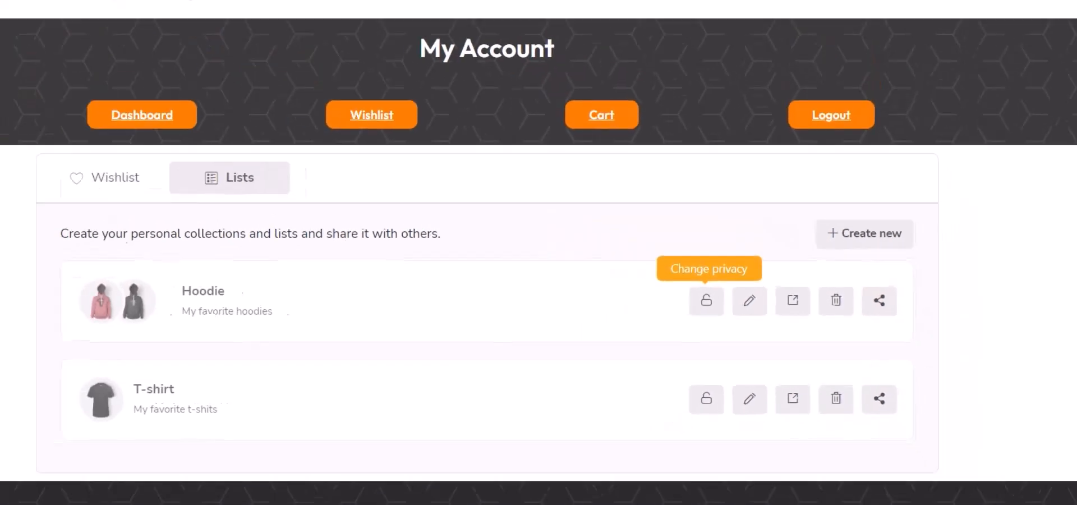
click(603, 275)
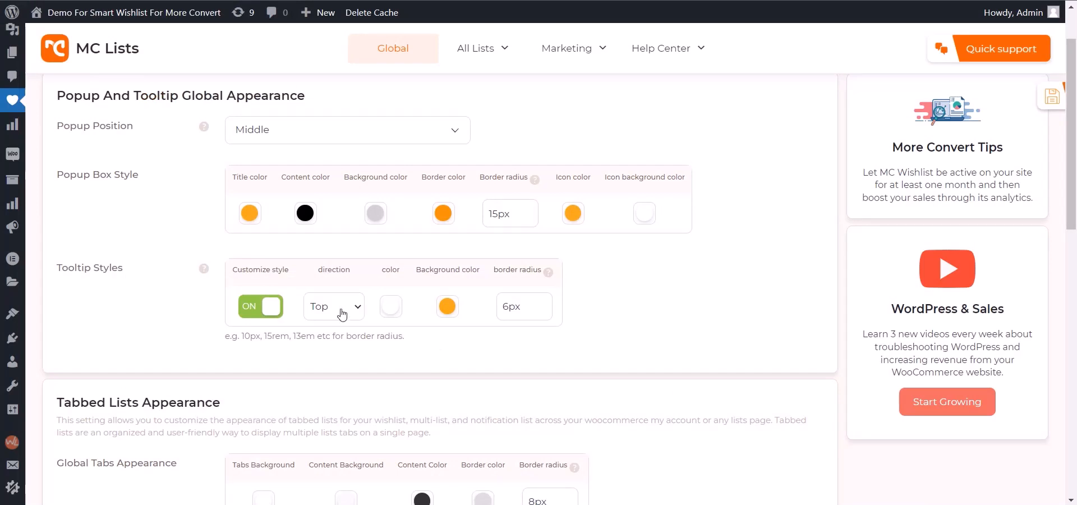
Step: Set the tooltip direction under Tooltip Styles to Left and save the settings
click(342, 314)
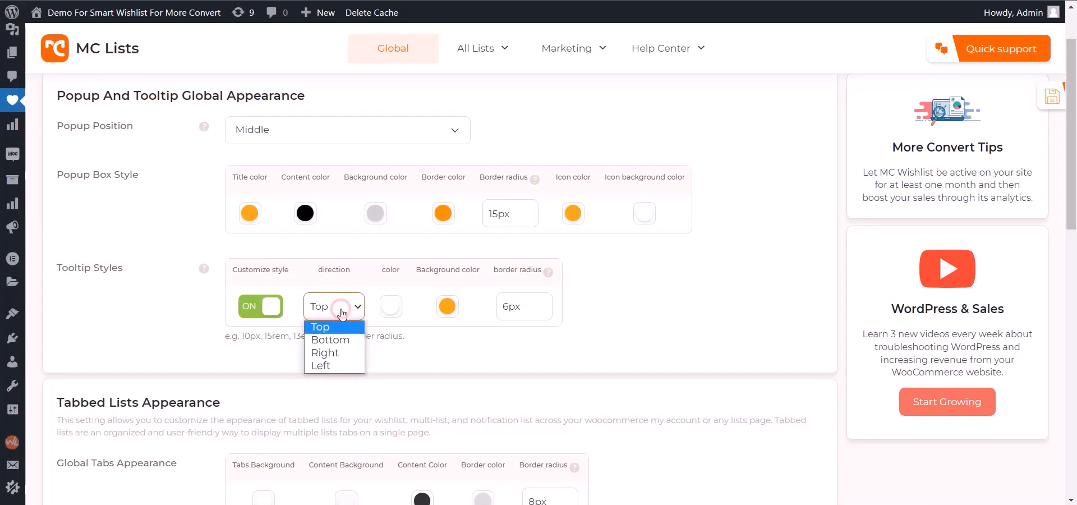
click(321, 367)
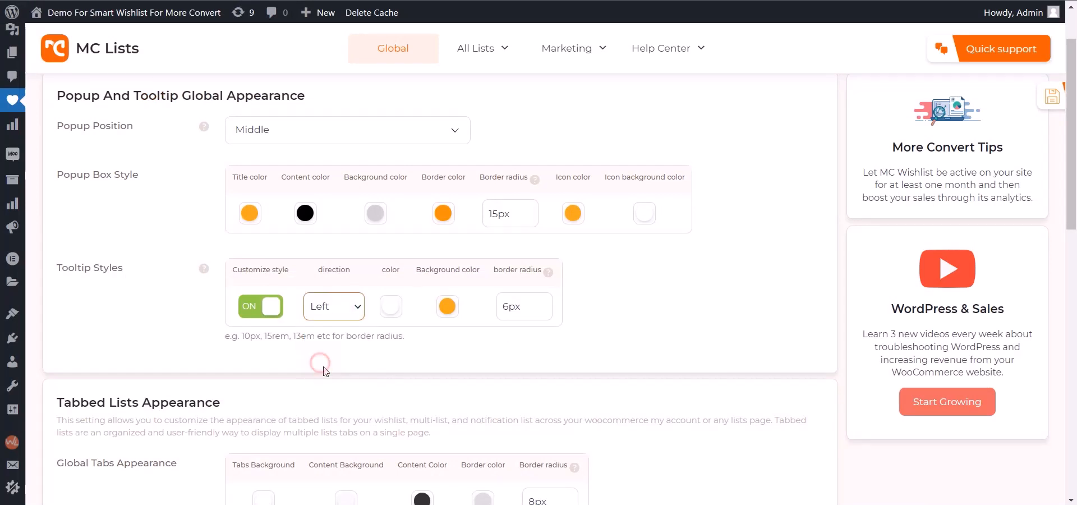
click(1053, 96)
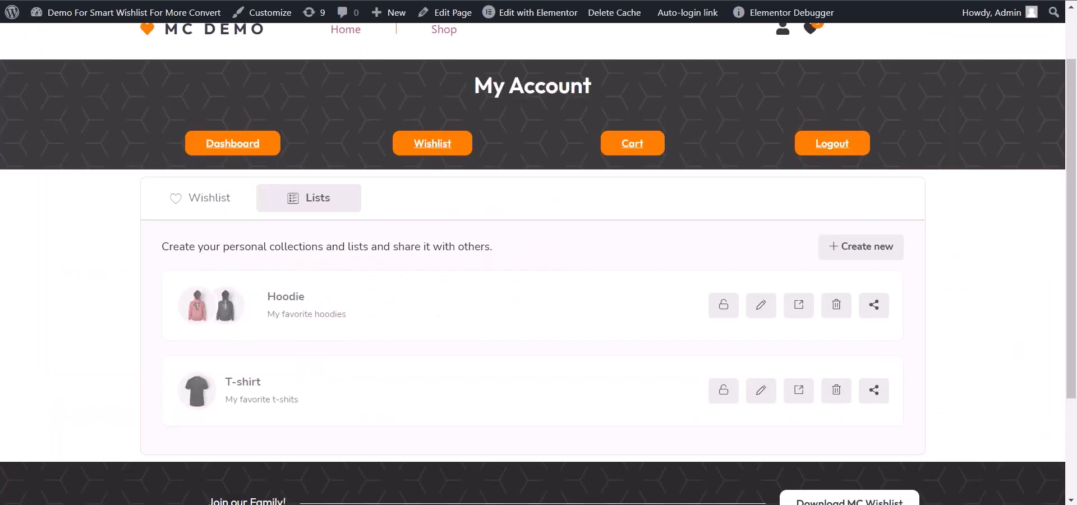